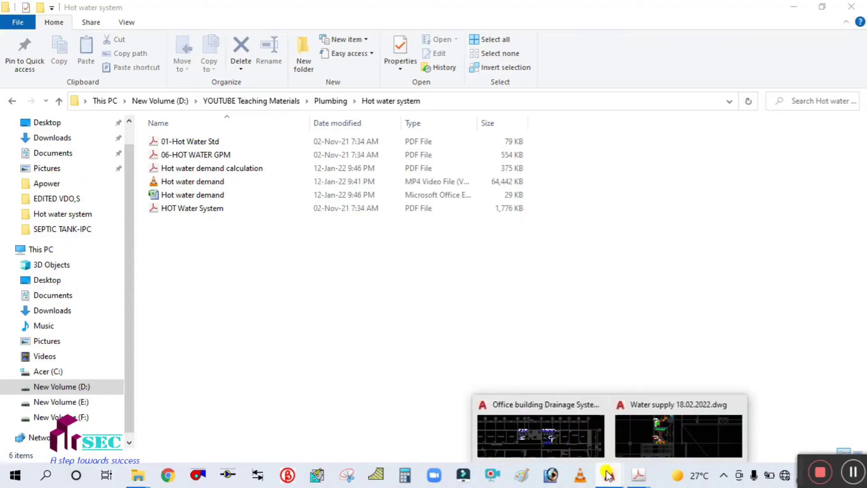
Step: Switch to the Office building Drainage System (G+2) drawing in AutoCAD and survey its floor and roof layouts
left_click(548, 411)
scroll(364, 281, "down", 3)
scroll(360, 265, "up", 1)
scroll(270, 244, "up", 2)
left_click_drag(270, 244, 312, 323)
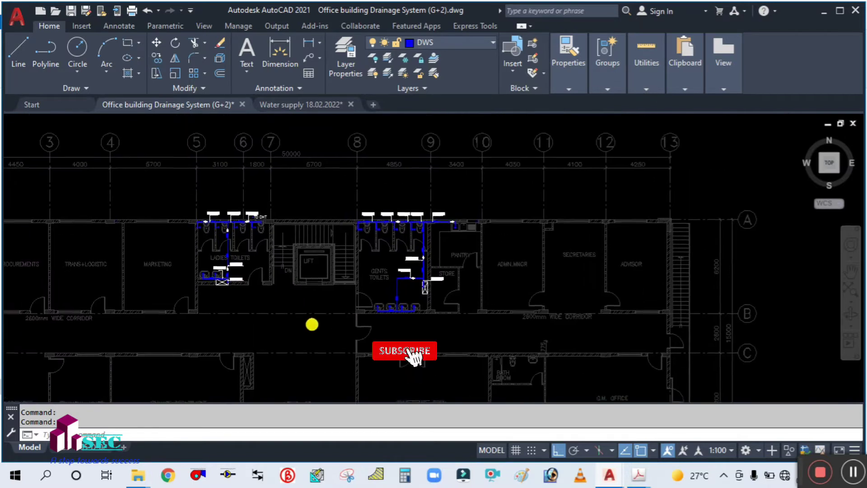
scroll(314, 320, "down", 4)
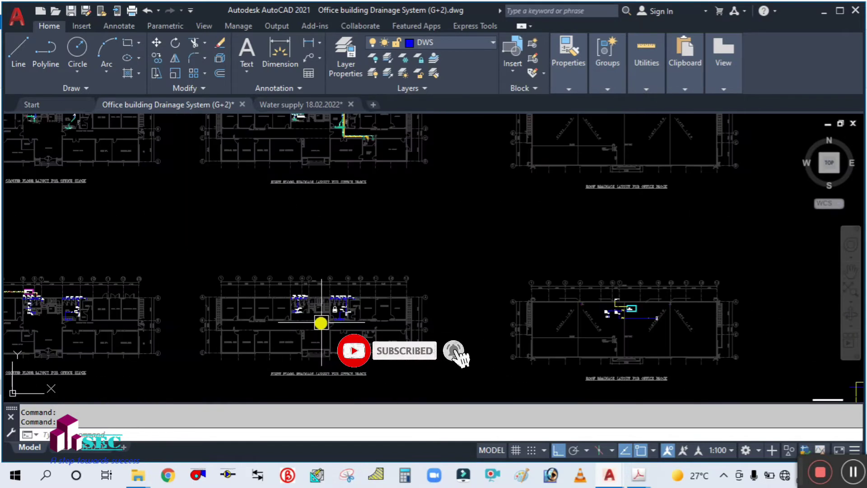
scroll(339, 323, "down", 1)
left_click_drag(279, 281, 368, 280)
scroll(180, 223, "up", 3)
scroll(196, 277, "down", 3)
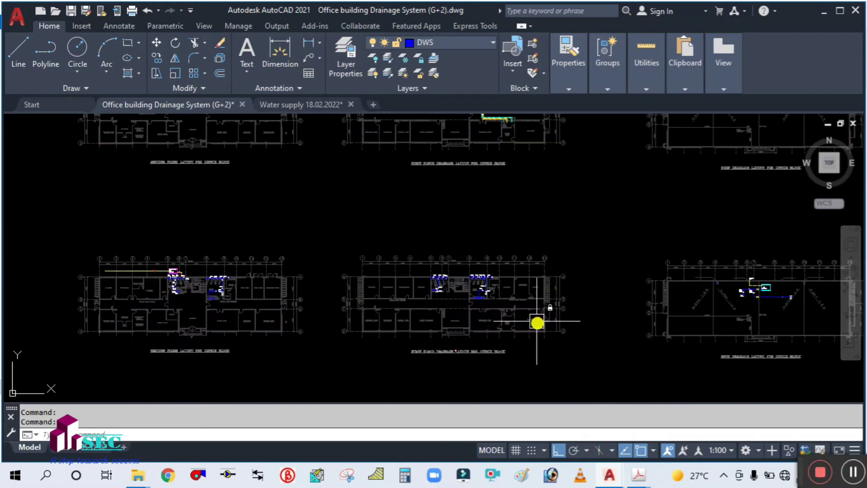
Step: Examine the water supply piping of the ladies' and gents' toilets and the pantry on the first floor layout
scroll(451, 244, "down", 1)
scroll(414, 227, "down", 3)
scroll(414, 227, "up", 6)
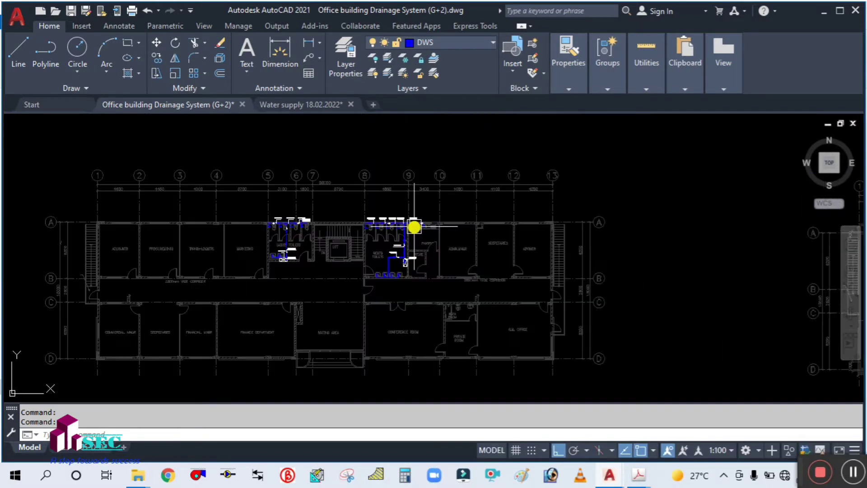
scroll(361, 255, "up", 2)
scroll(363, 249, "up", 2)
left_click_drag(421, 249, 420, 286)
left_click_drag(426, 349, 411, 300)
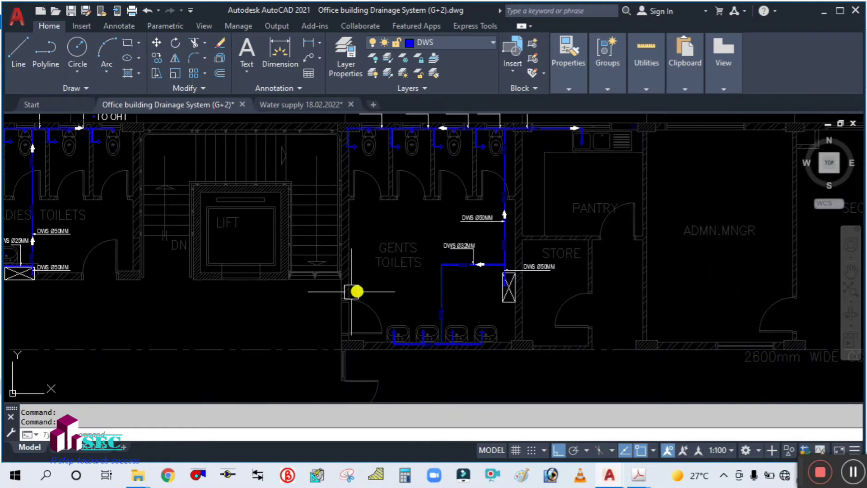
left_click_drag(271, 281, 294, 310)
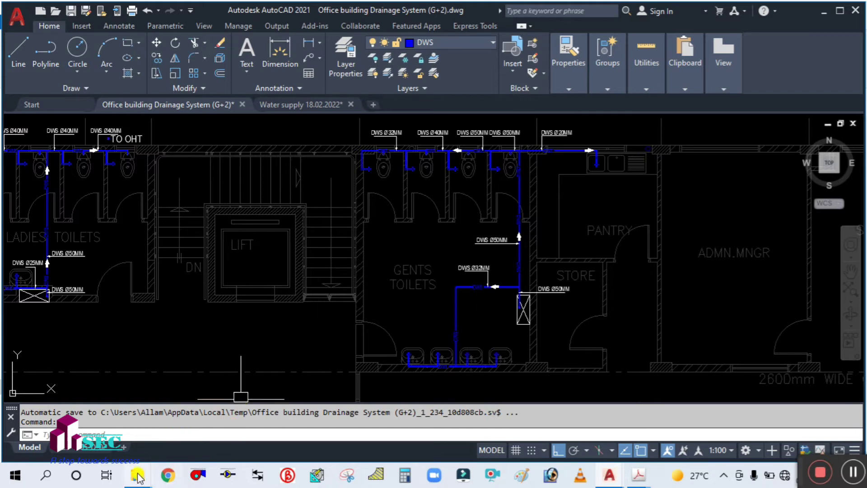
Step: Open the Hot water demand workbook from the Hot water system folder and review its heater sizing calculation
mouse_move(136, 480)
left_click(208, 428)
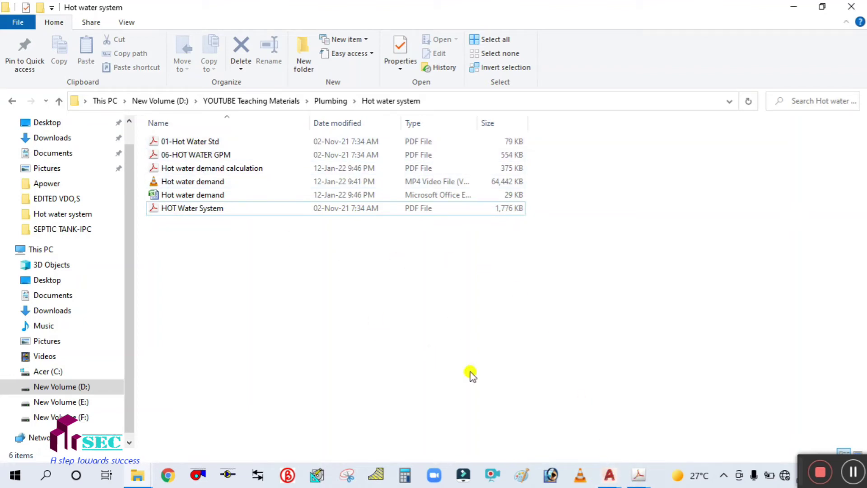
left_click(170, 194)
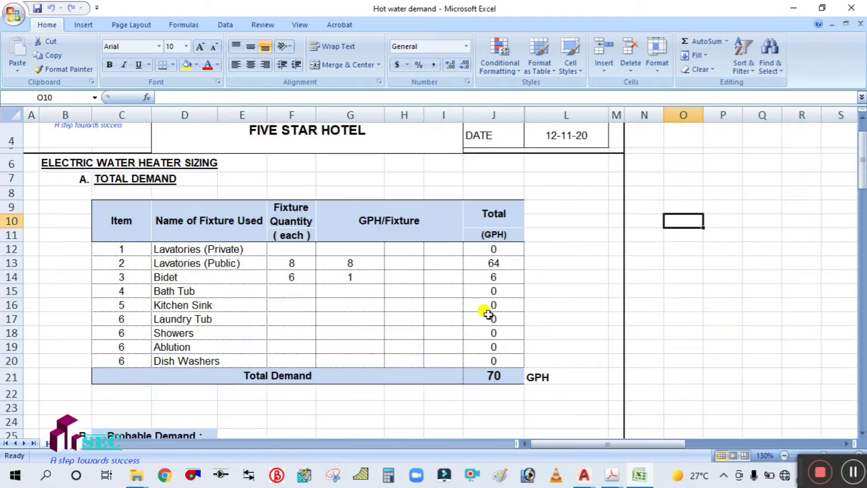
scroll(487, 315, "up", 1)
scroll(484, 269, "down", 2)
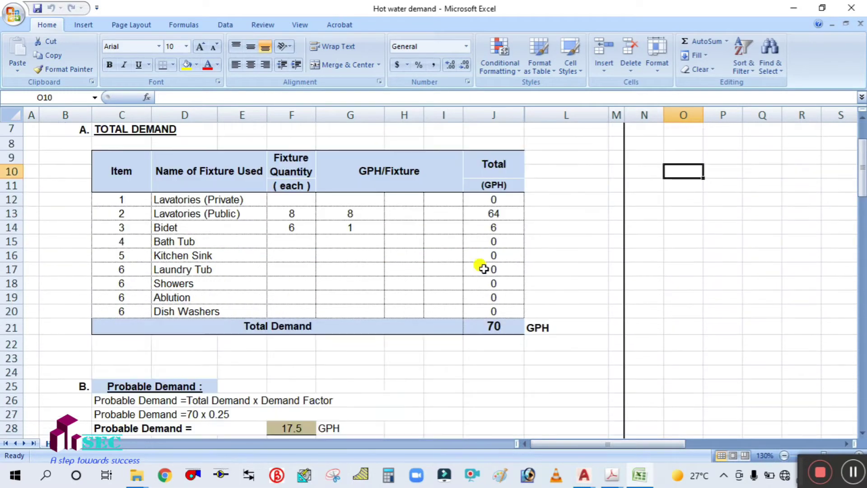
scroll(483, 268, "down", 2)
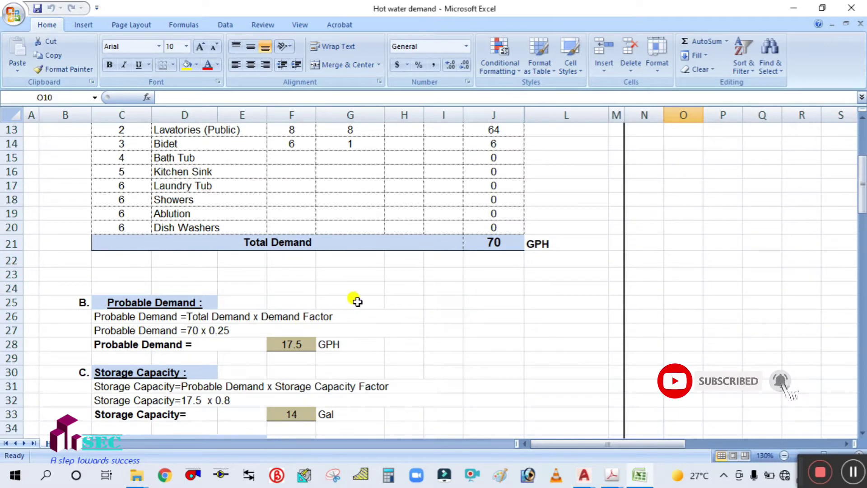
scroll(357, 303, "up", 4)
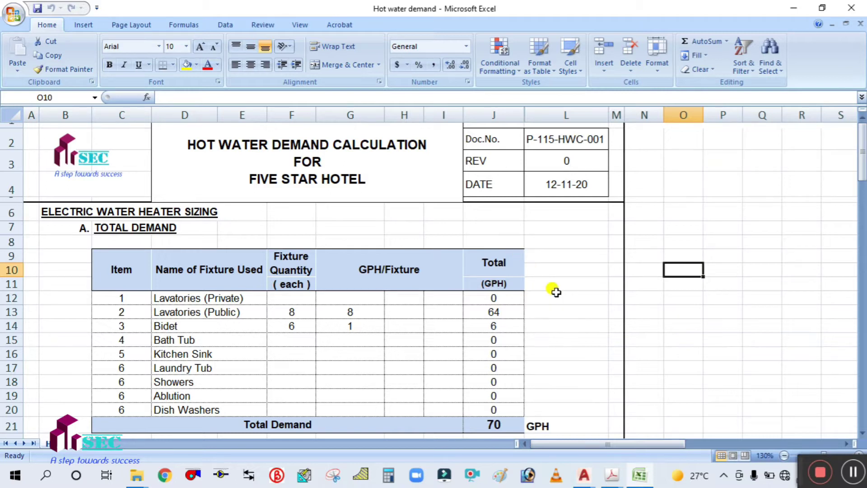
scroll(556, 293, "down", 1)
scroll(556, 292, "up", 1)
Step: Return to the office building drawing in AutoCAD and inspect the fixtures in the first floor toilets and pantry
left_click(584, 475)
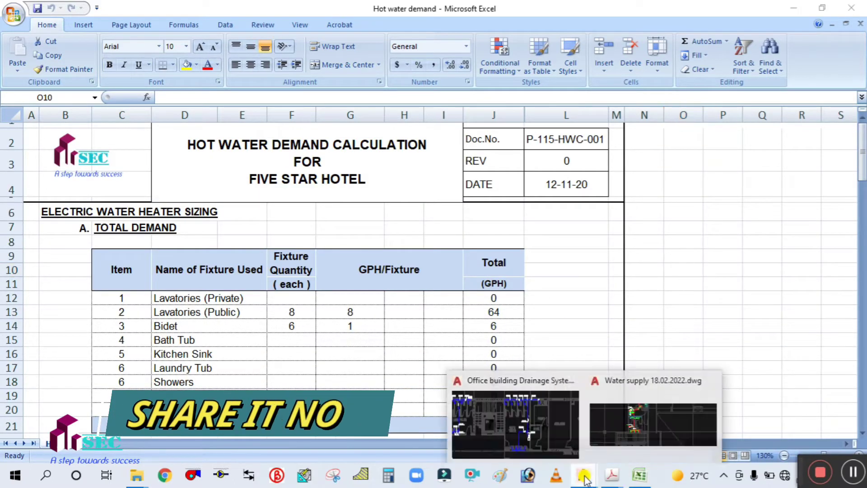
left_click(560, 422)
scroll(561, 253, "down", 3)
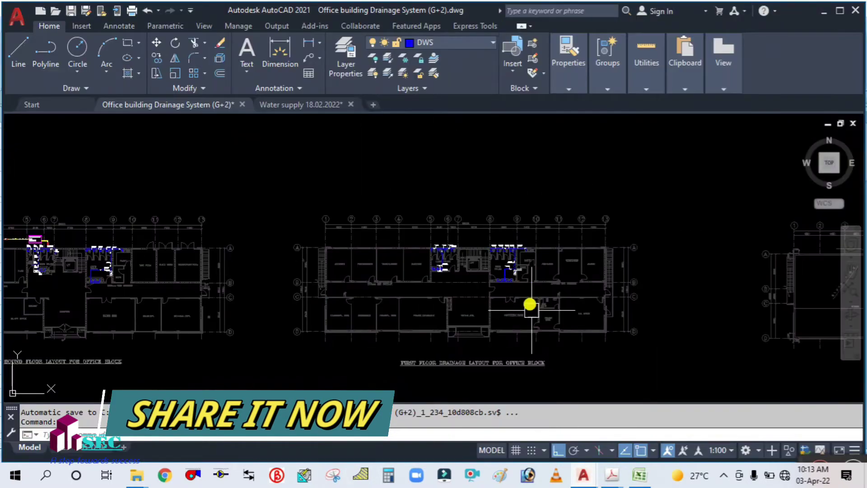
scroll(470, 266, "down", 2)
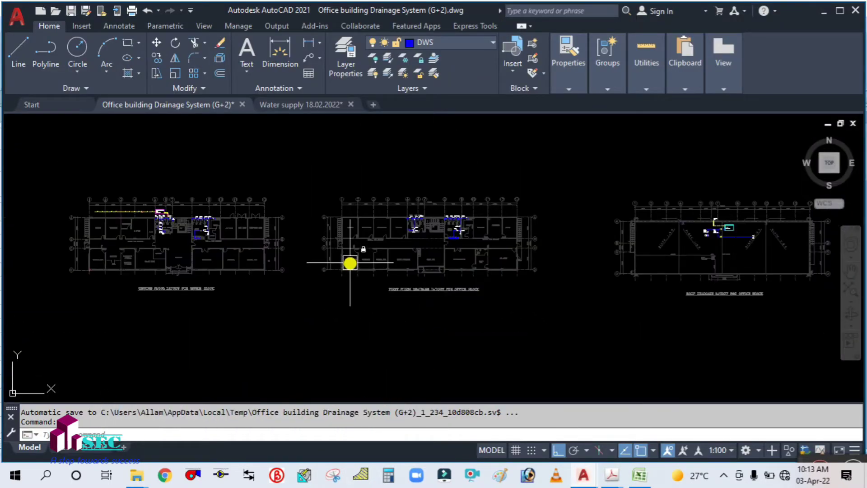
scroll(407, 246, "up", 2)
scroll(427, 237, "up", 5)
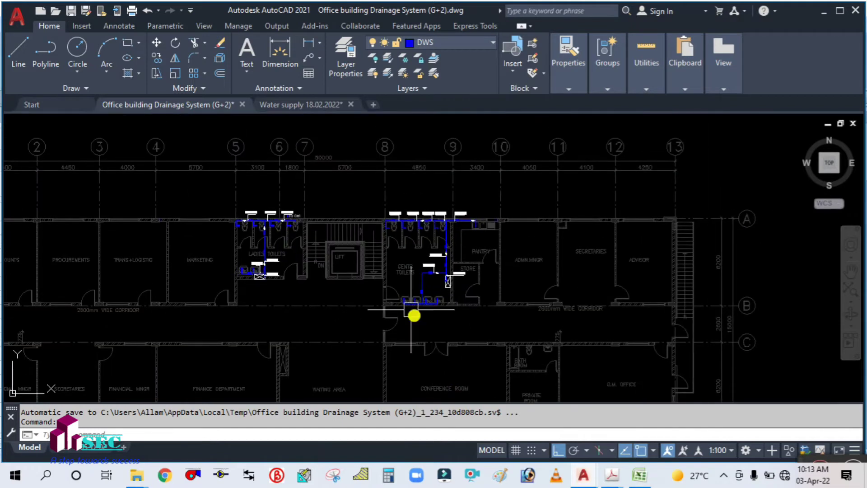
scroll(197, 224, "up", 2)
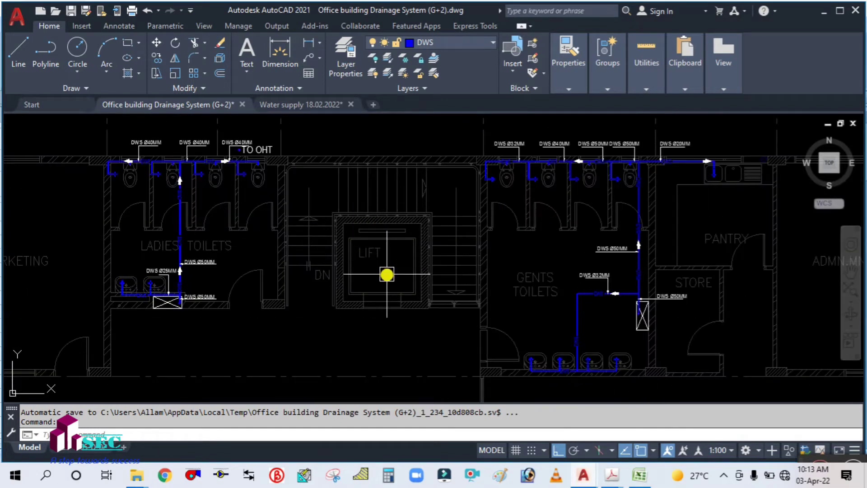
left_click_drag(398, 335, 383, 333)
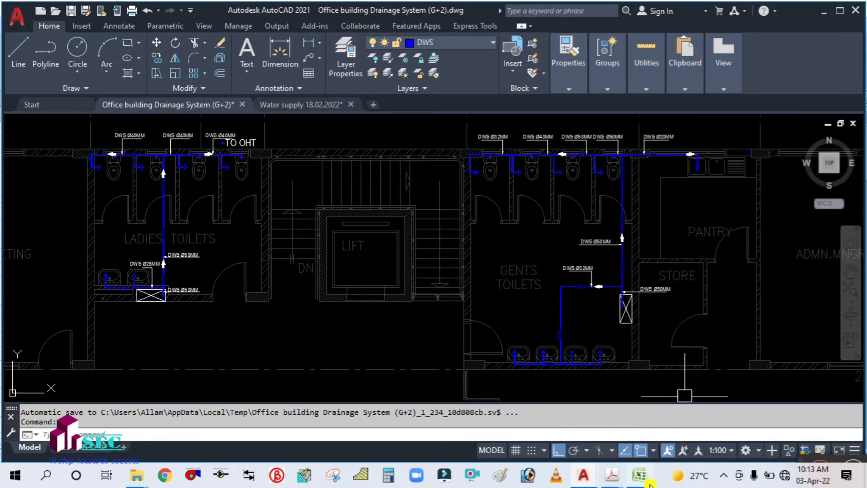
Step: Switch to the Hot water demand workbook in Excel and replace FIVE STAR HOTEL in the sheet title with G+2 OFFICE BLDG
left_click(635, 477)
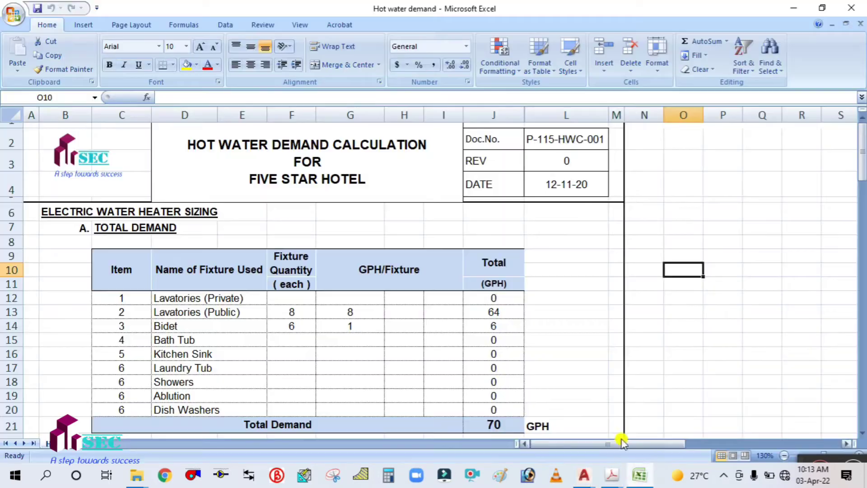
left_click(323, 170)
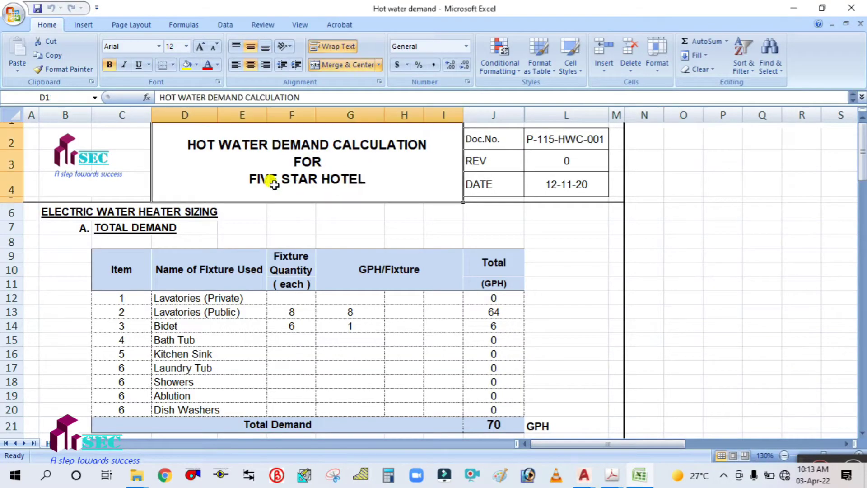
double_click(370, 177)
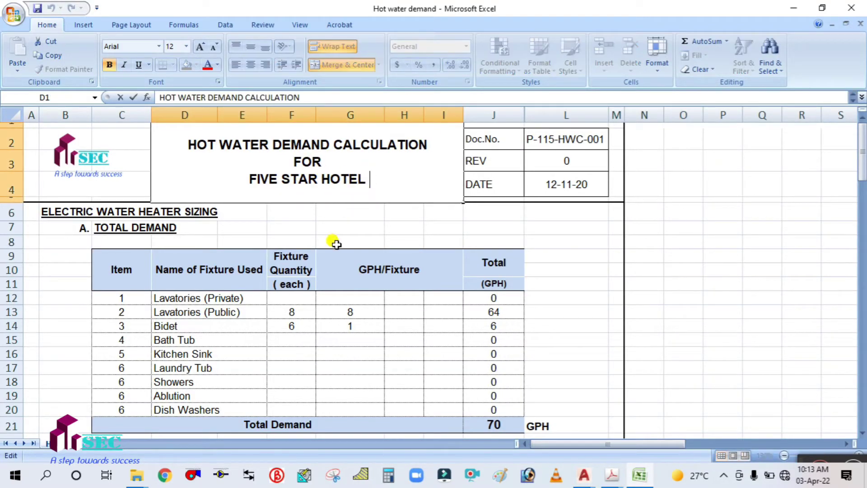
key("BackSpace")
key("BackSpace")
key("BackSpace")
key("BackSpace")
key("BackSpace")
key("BackSpace")
key("BackSpace")
key("BackSpace")
key("BackSpace")
key("BackSpace")
key("BackSpace")
key("BackSpace")
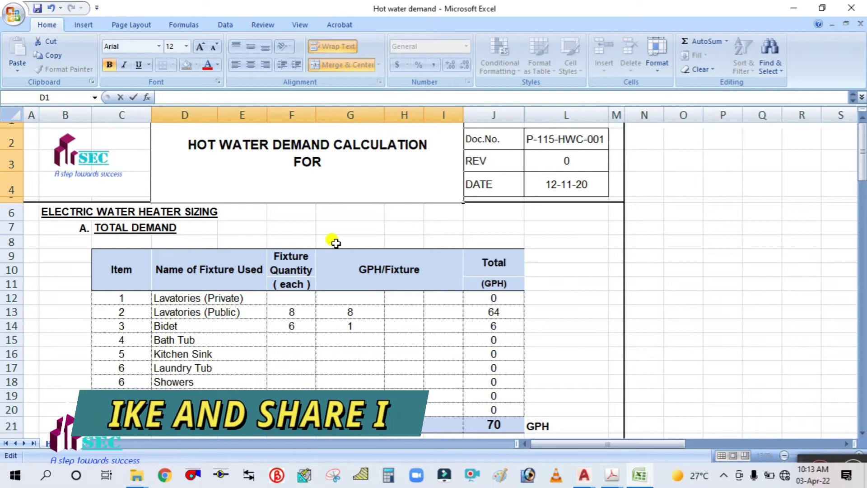
type("OFFICE")
key("BackSpace")
key("BackSpace")
key("BackSpace")
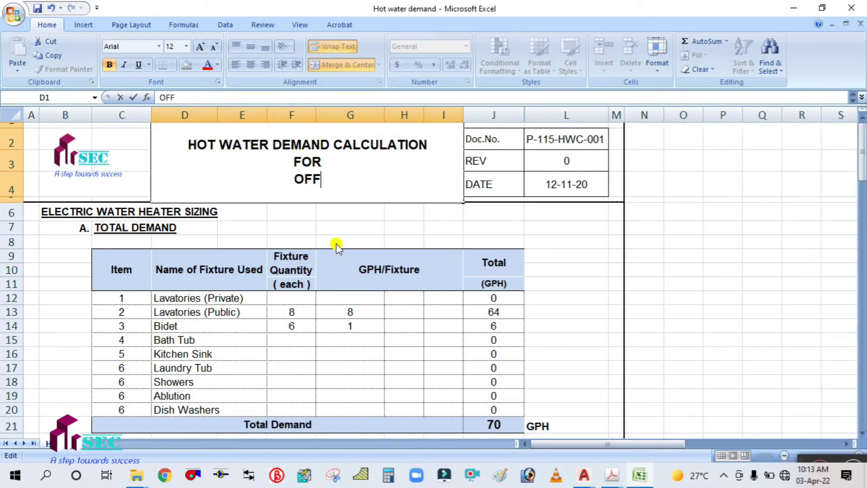
type("G+2 OFFICW")
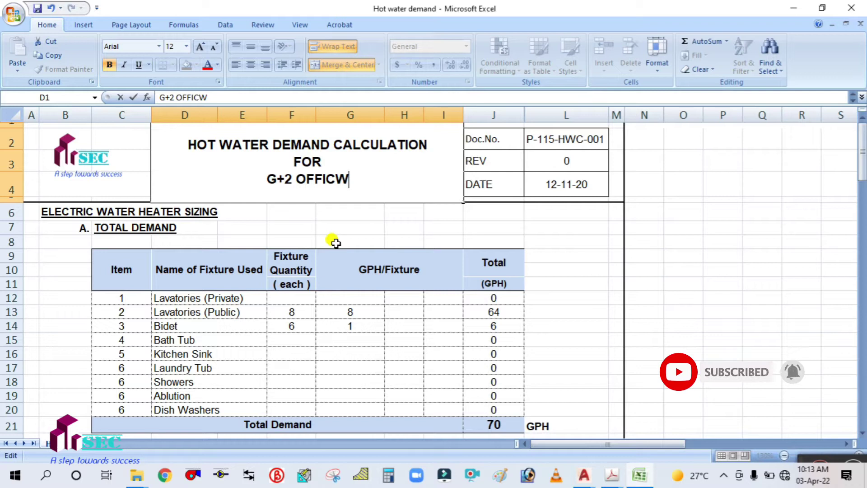
key("BackSpace")
type("E BLDG")
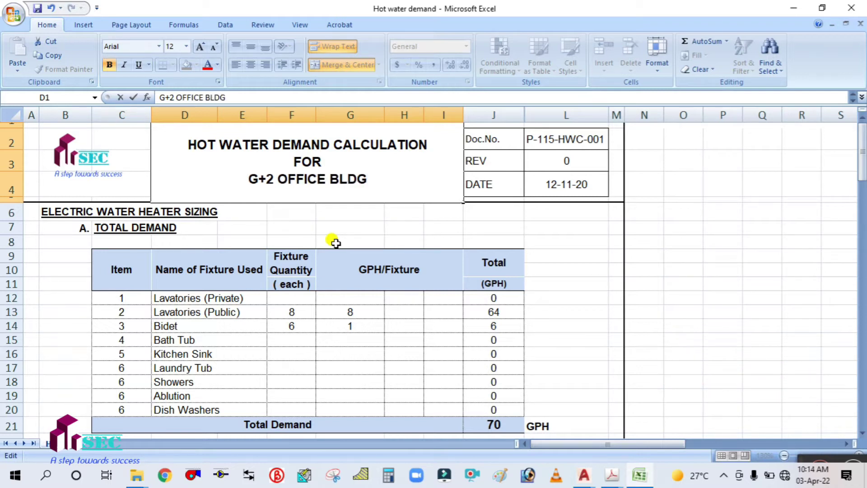
left_click(583, 302)
Step: Review the fixture names in the total demand table, including the private and public lavatories, kitchen sink and bidet
scroll(545, 312, "down", 1)
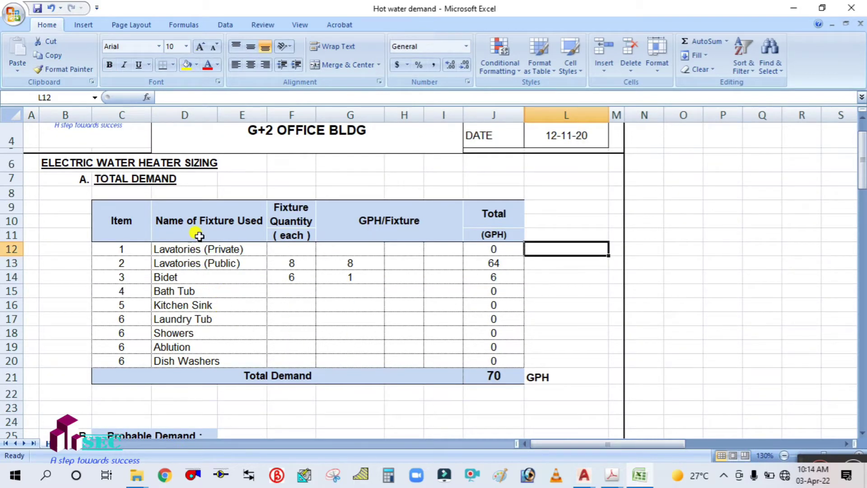
left_click(181, 250)
left_click(178, 263)
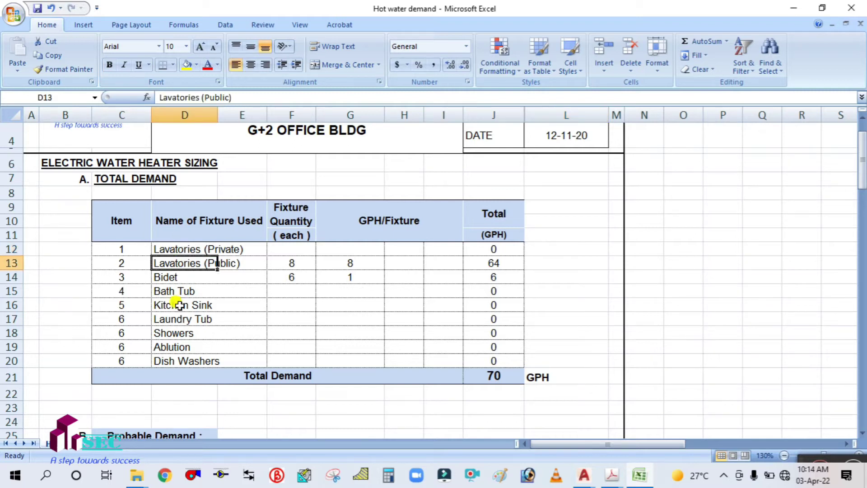
left_click(181, 305)
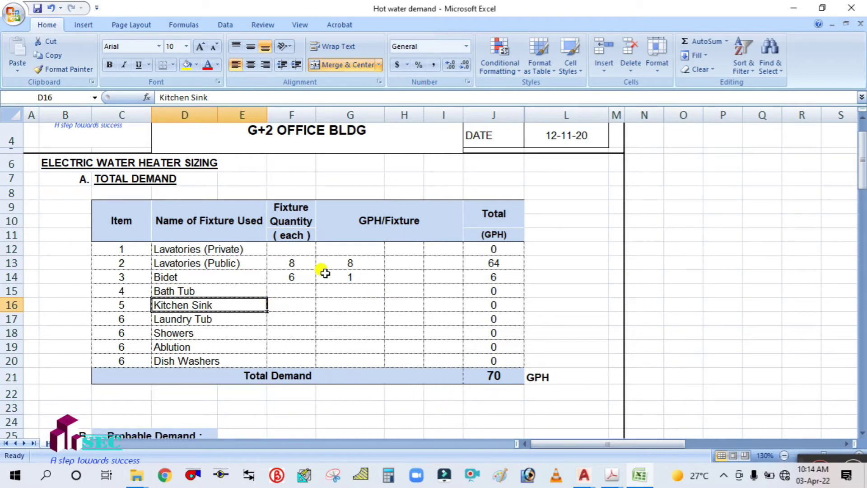
left_click(234, 278)
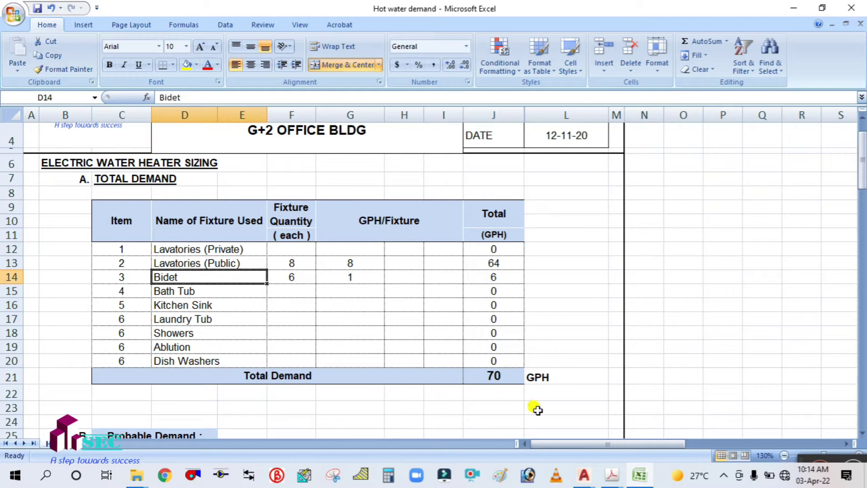
left_click(803, 454)
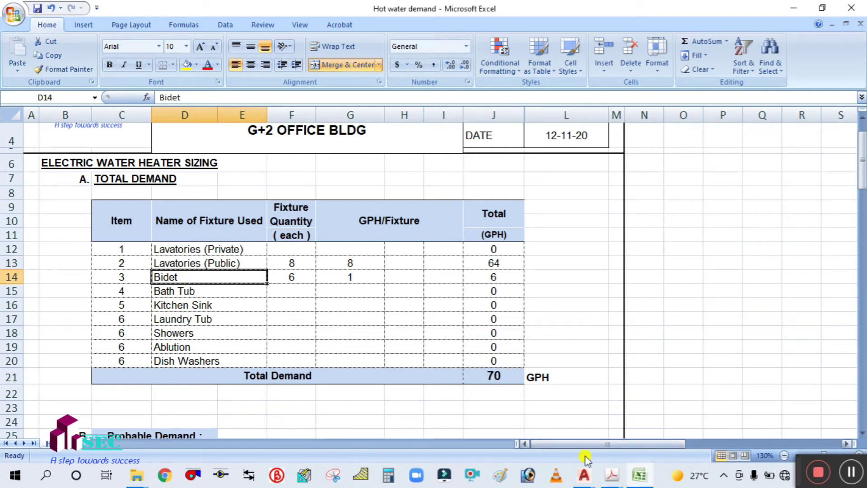
Step: Switch to the office building drawing in AutoCAD and check the ground and first floor toilets and pantry for hot water fixtures
left_click(580, 475)
left_click(507, 429)
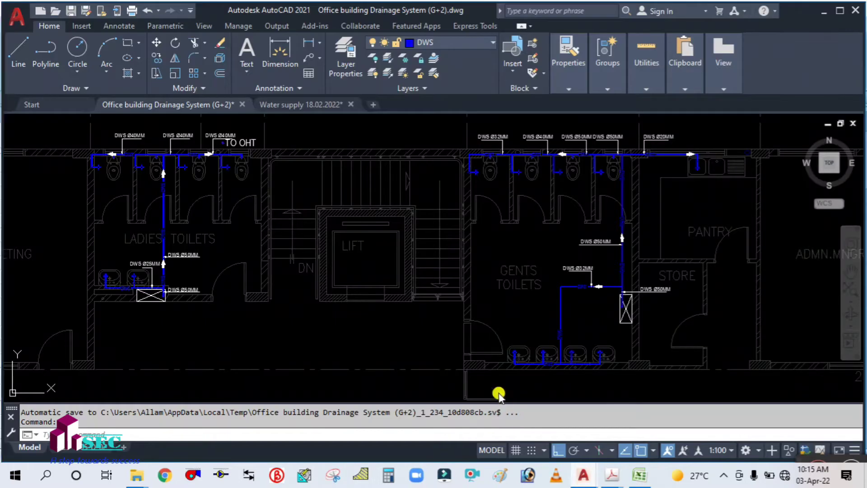
scroll(398, 271, "down", 3)
scroll(412, 254, "up", 3)
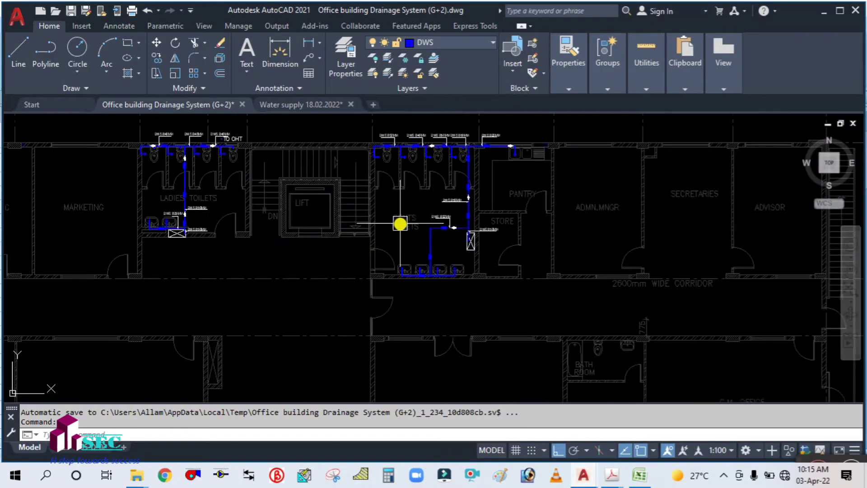
left_click_drag(362, 244, 429, 304)
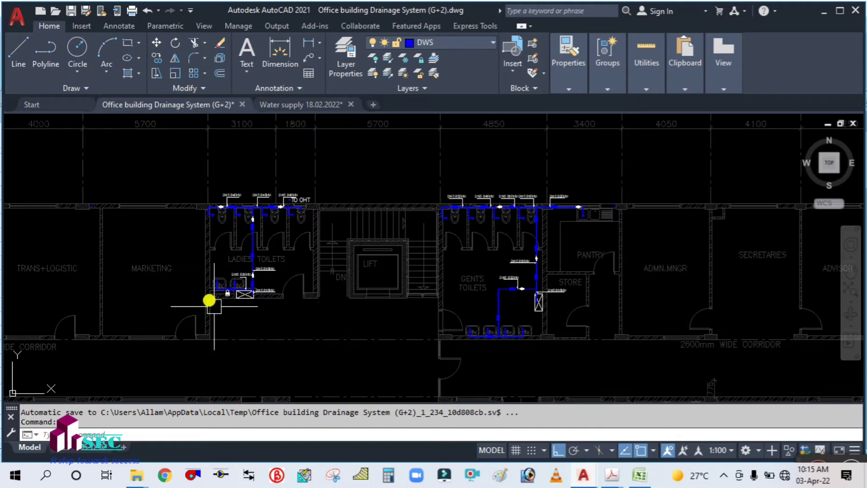
scroll(446, 315, "down", 5)
left_click_drag(292, 302, 500, 250)
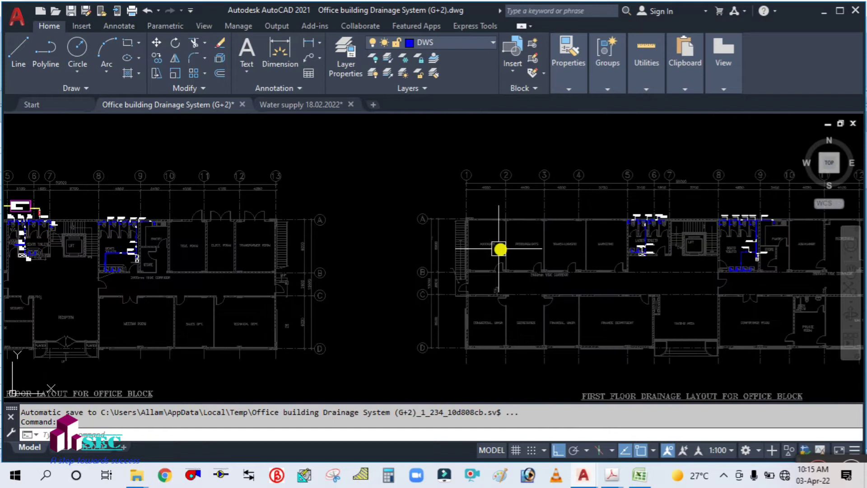
left_click_drag(738, 251, 448, 242)
scroll(448, 243, "up", 6)
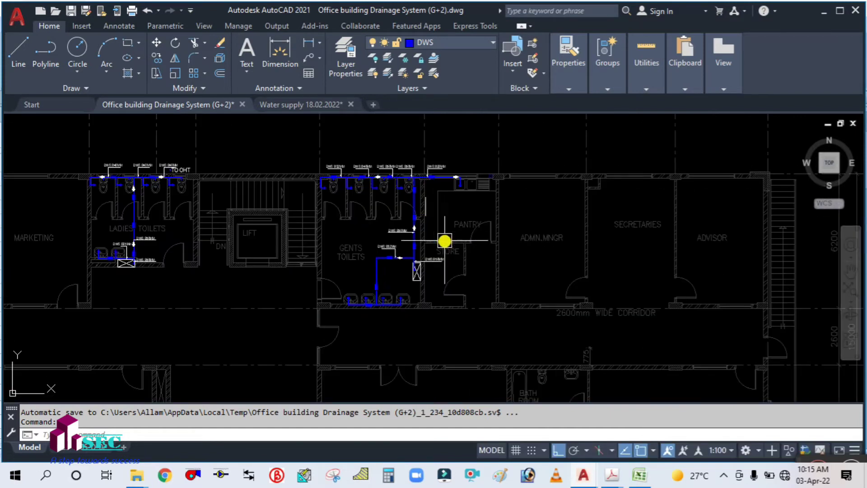
left_click_drag(310, 307, 451, 304)
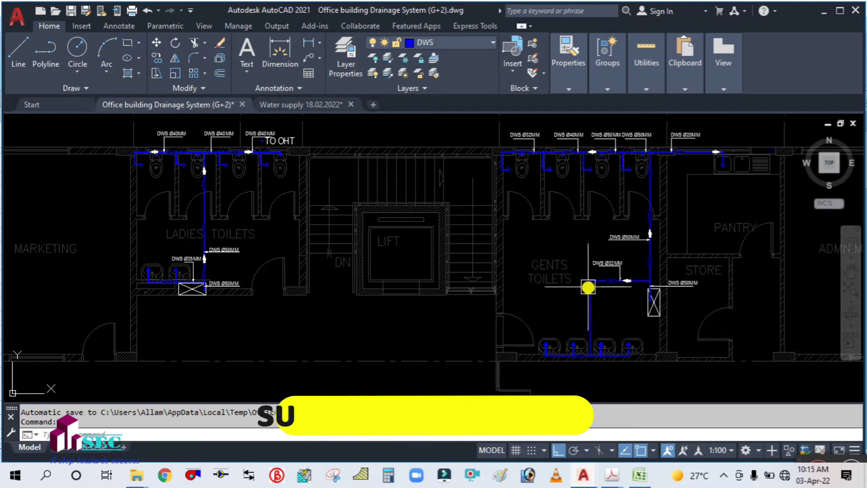
Step: Inspect the fixtures in the first floor toilets and pantry and the ground floor ladies and gents toilets
mouse_move(559, 302)
left_mouse_down()
mouse_move(536, 325)
mouse_move(412, 226)
left_mouse_up()
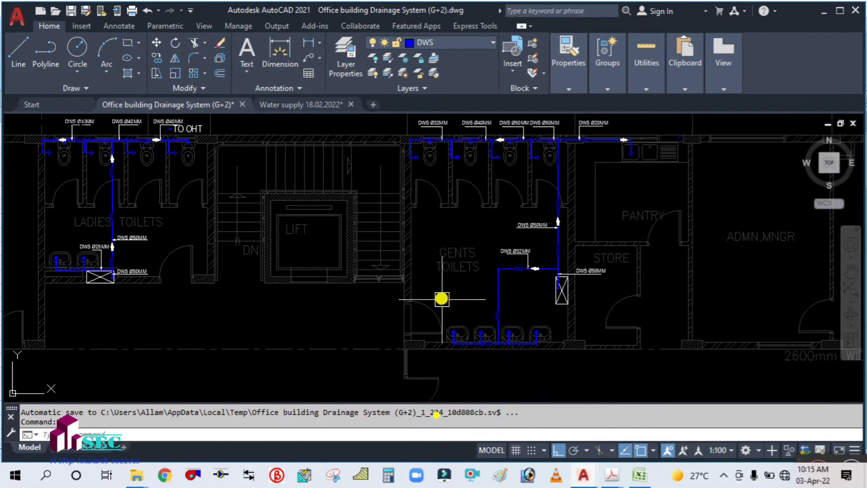
scroll(407, 339, "down", 5)
scroll(562, 280, "up", 6)
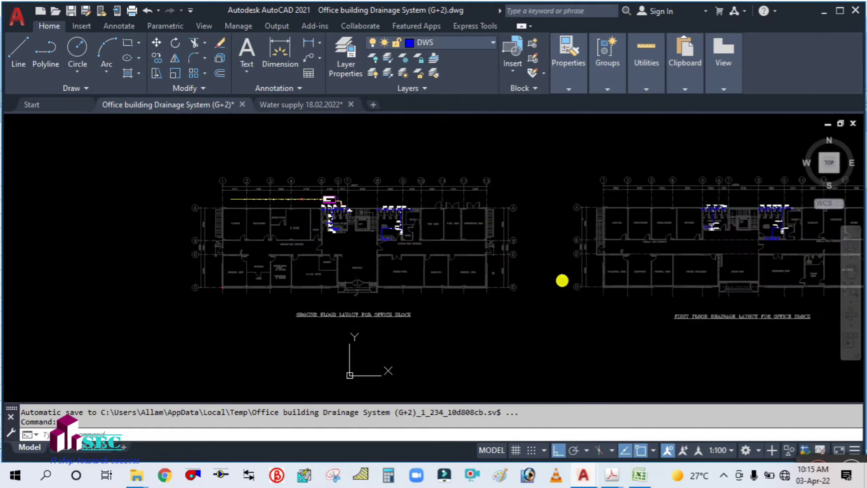
scroll(429, 217, "up", 4)
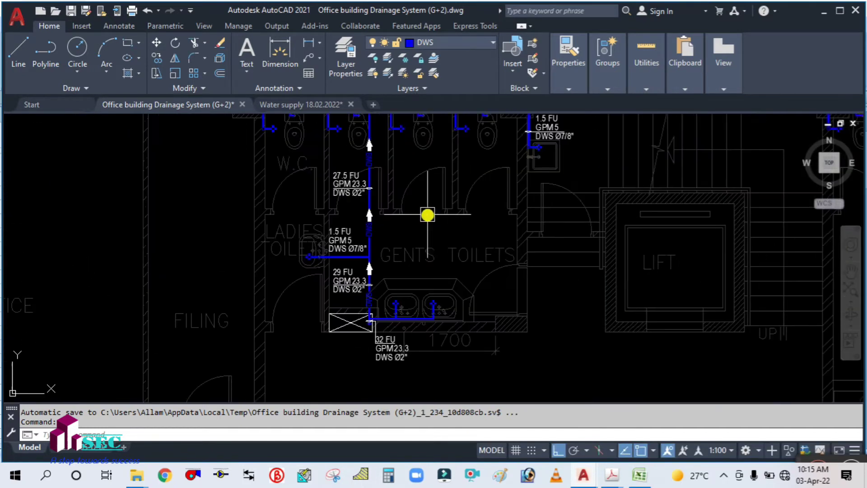
left_click_drag(420, 224, 438, 272)
mouse_move(415, 346)
left_mouse_down()
mouse_move(412, 303)
mouse_move(428, 250)
mouse_move(442, 274)
left_mouse_up()
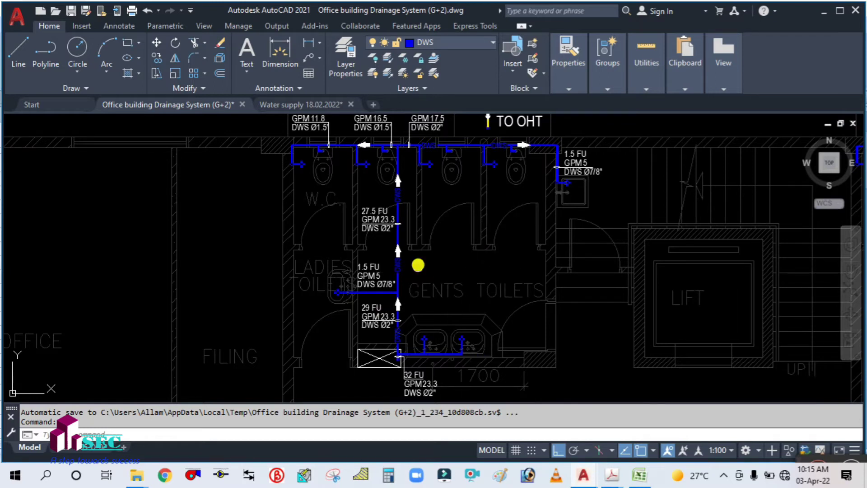
left_click_drag(419, 259, 429, 274)
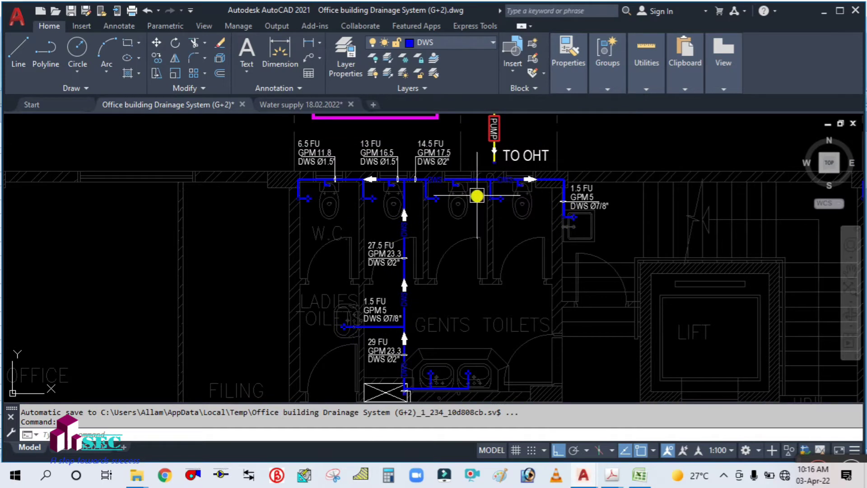
left_click_drag(450, 343, 441, 286)
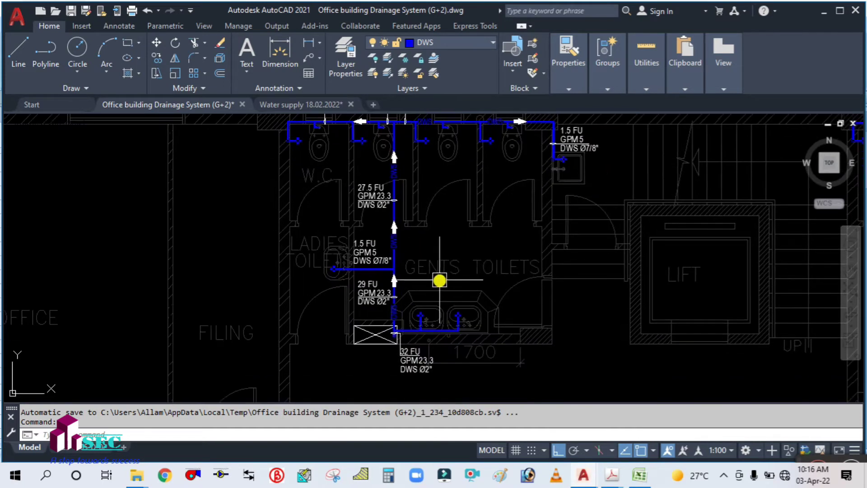
mouse_move(500, 302)
left_mouse_down()
mouse_move(454, 288)
mouse_move(406, 310)
left_mouse_up()
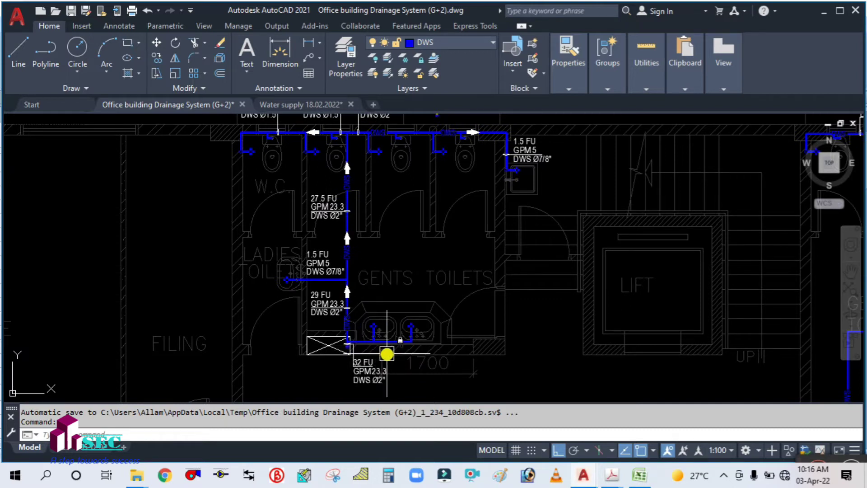
Step: Examine the wash basins in the ground floor gents and ladies toilets as hot water fixtures
scroll(387, 354, "up", 4)
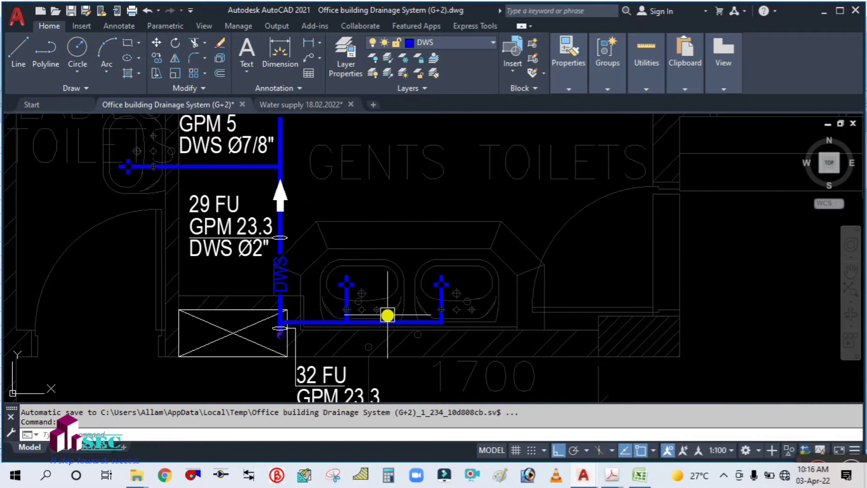
scroll(362, 289, "down", 2)
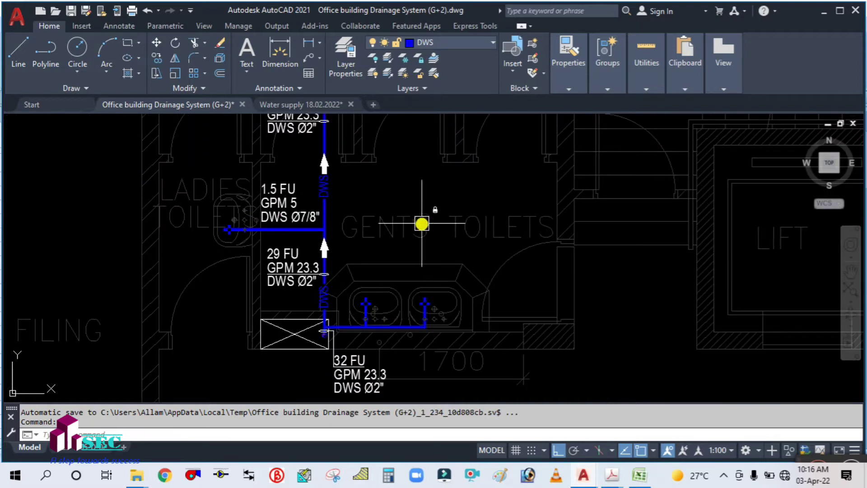
left_click_drag(423, 223, 364, 397)
scroll(412, 356, "down", 4)
left_click_drag(412, 356, 401, 290)
scroll(403, 287, "up", 4)
scroll(383, 289, "down", 3)
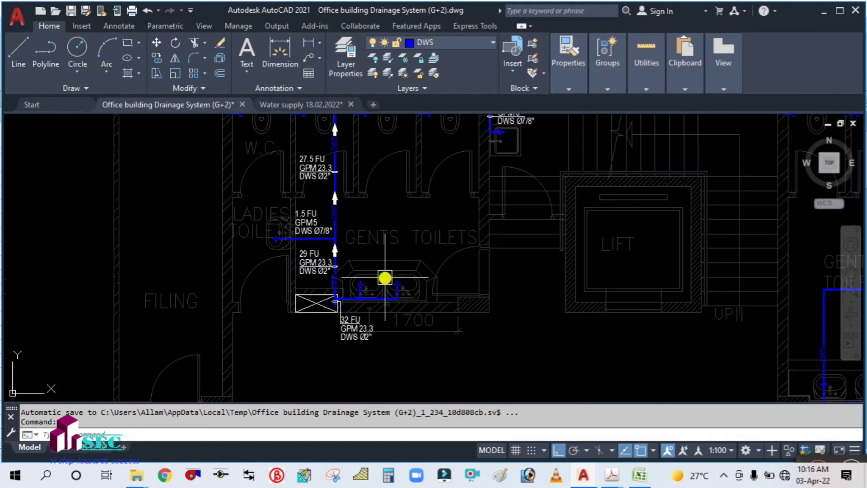
scroll(416, 267, "up", 2)
Step: In the Hot water demand workbook in Excel, set the public lavatories quantity to 4 and clear the bidet's quantity and GPH per fixture
left_click(638, 476)
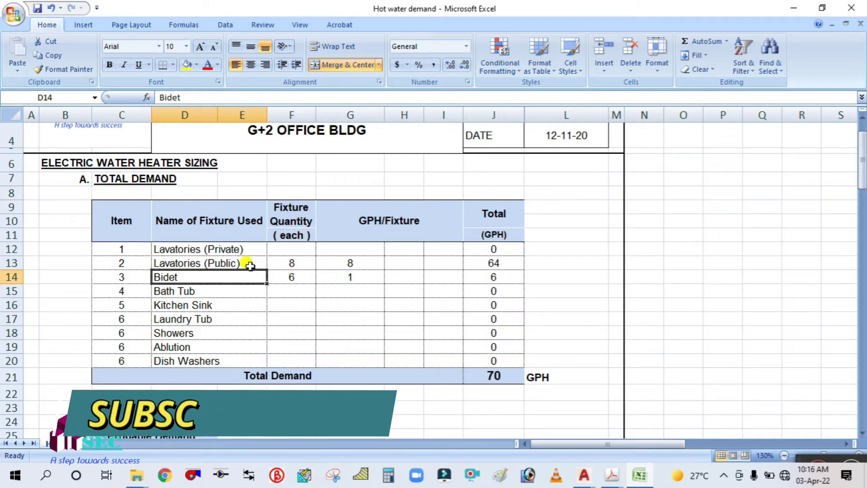
left_click(295, 261)
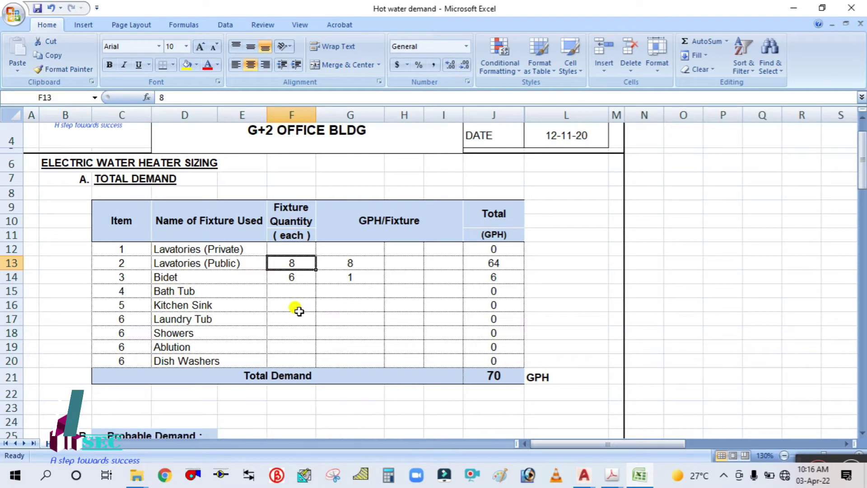
type("4")
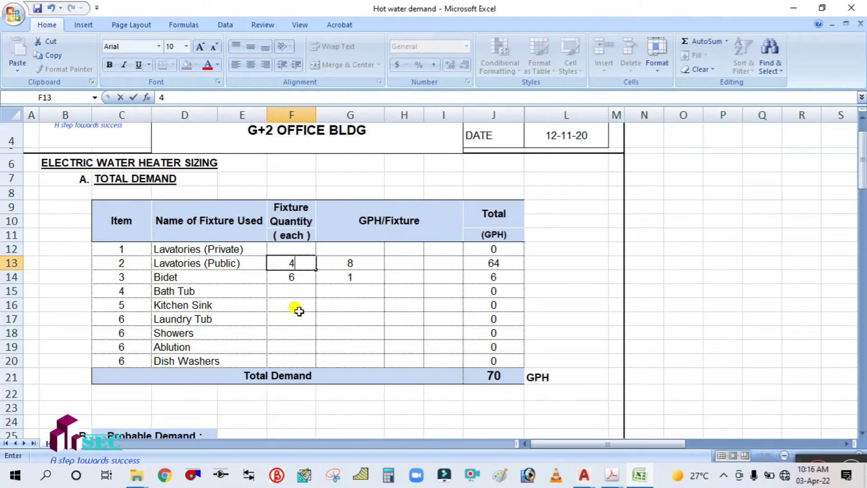
left_click(299, 311)
left_click(291, 274)
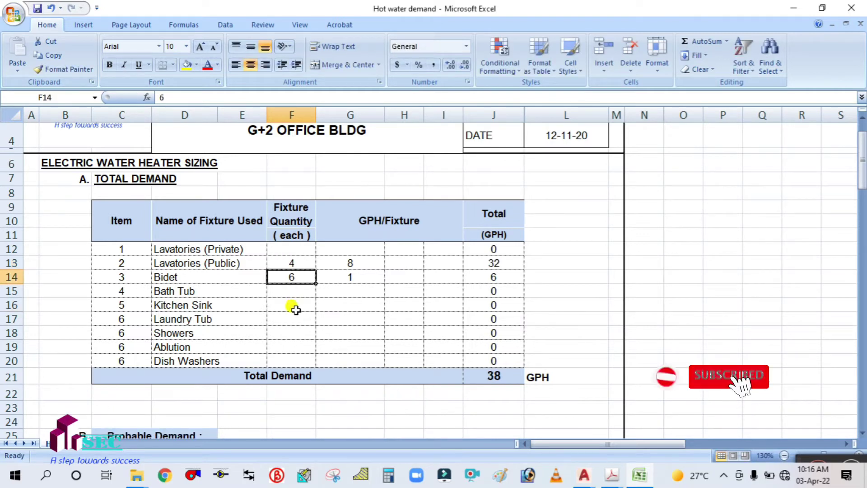
key("Delete")
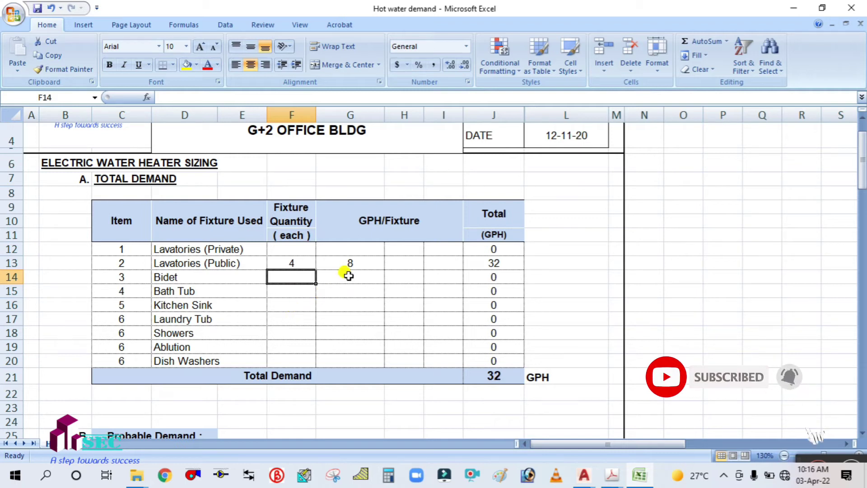
left_click(346, 276)
left_click(344, 301)
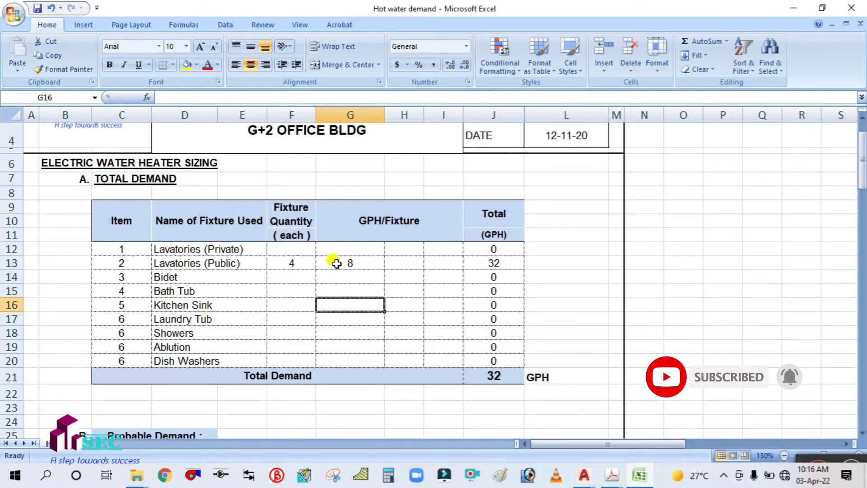
Step: Open 01-Hot Water Std.pdf in Acrobat and look up the office building column in Table 6-1
left_click(336, 264)
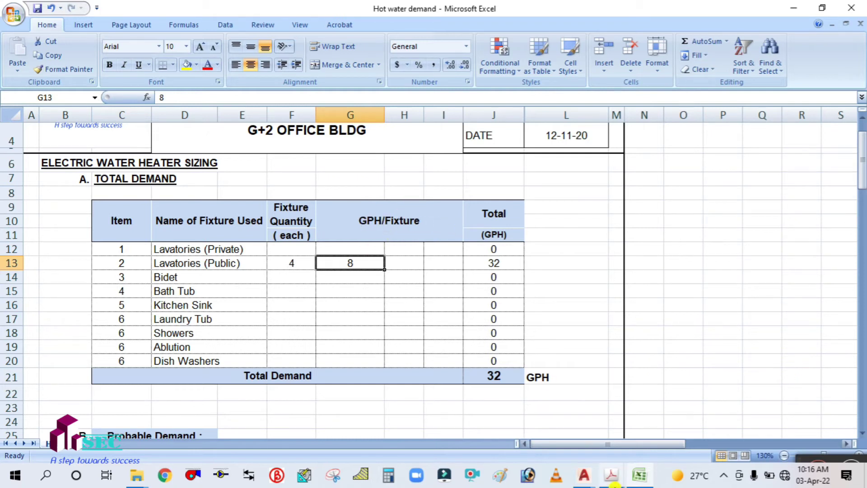
mouse_move(611, 480)
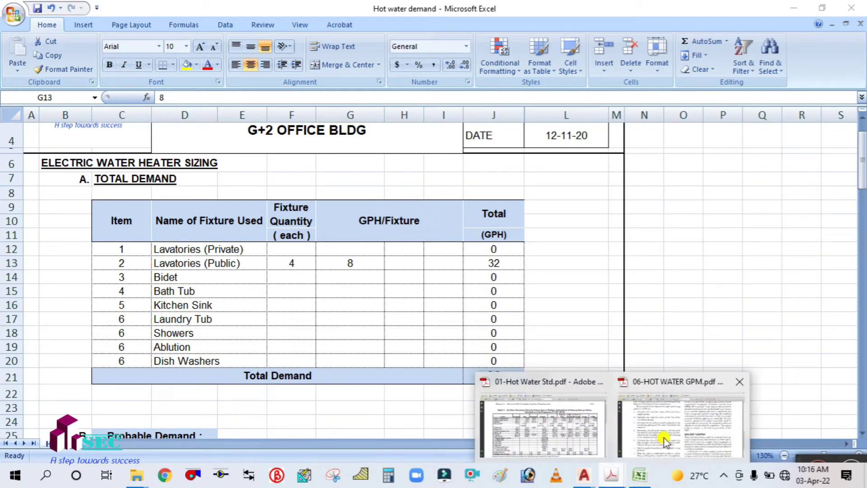
left_click(497, 390)
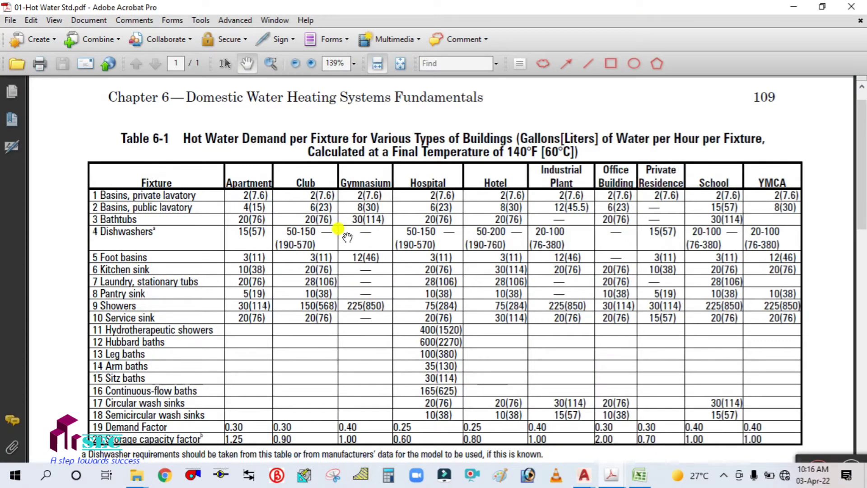
scroll(341, 213, "down", 5)
scroll(341, 212, "down", 10)
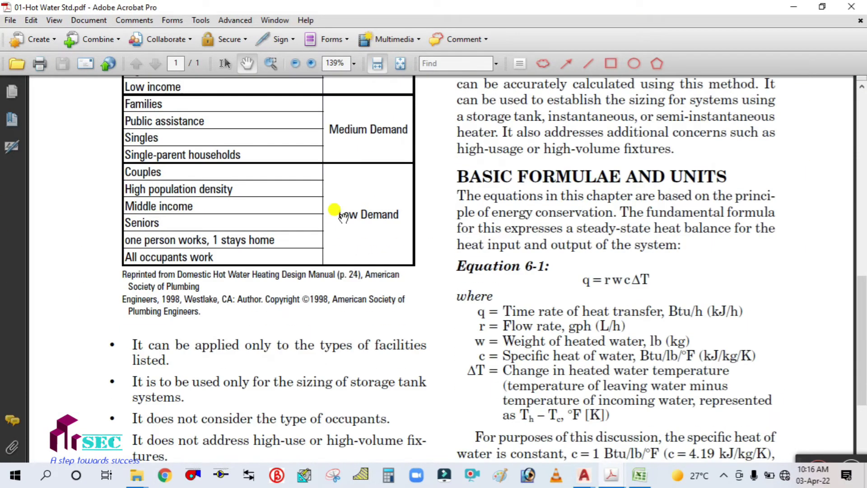
scroll(455, 251, "up", 15)
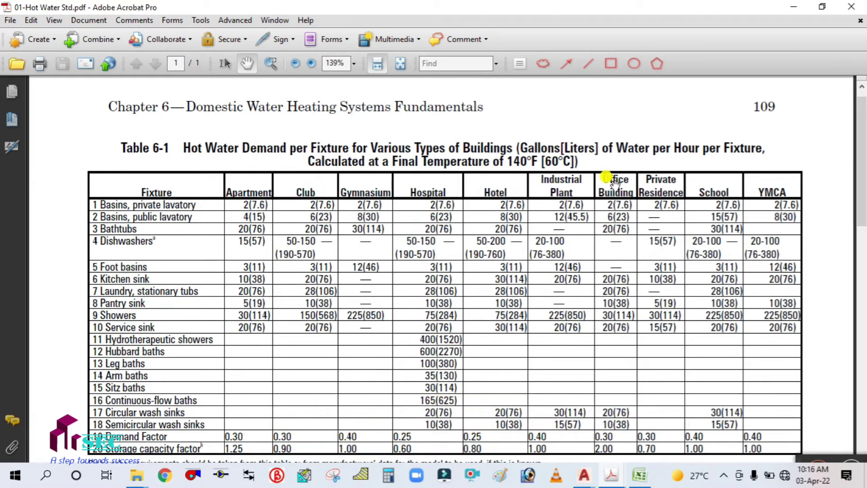
scroll(617, 189, "up", 2)
scroll(618, 192, "down", 1)
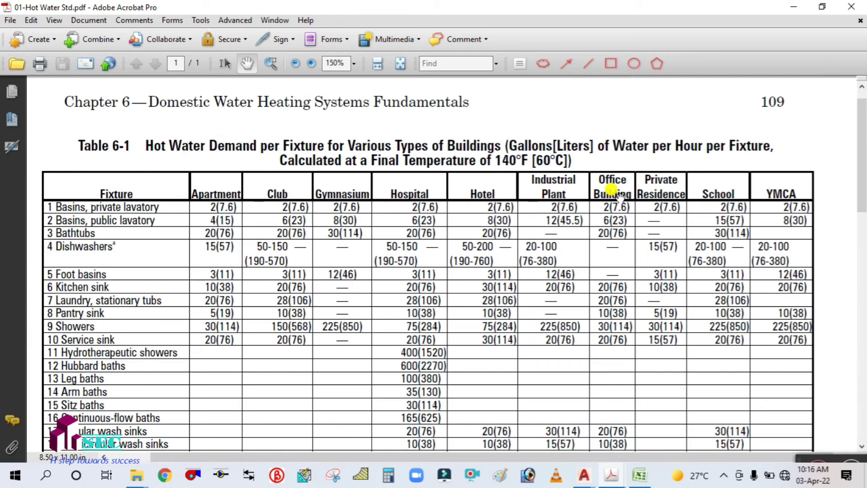
Step: Mark the Office Building column heading in Table 6-1 with a red rectangle and adjust its position around the heading
left_click(611, 63)
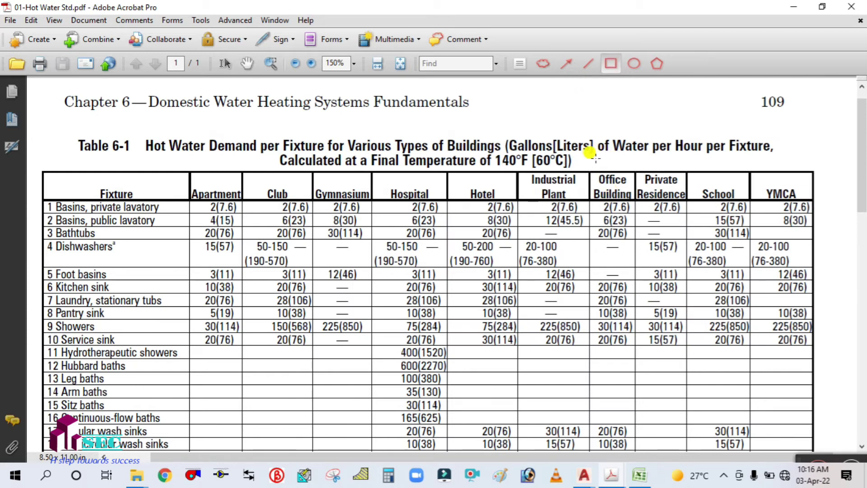
left_click_drag(585, 160, 641, 207)
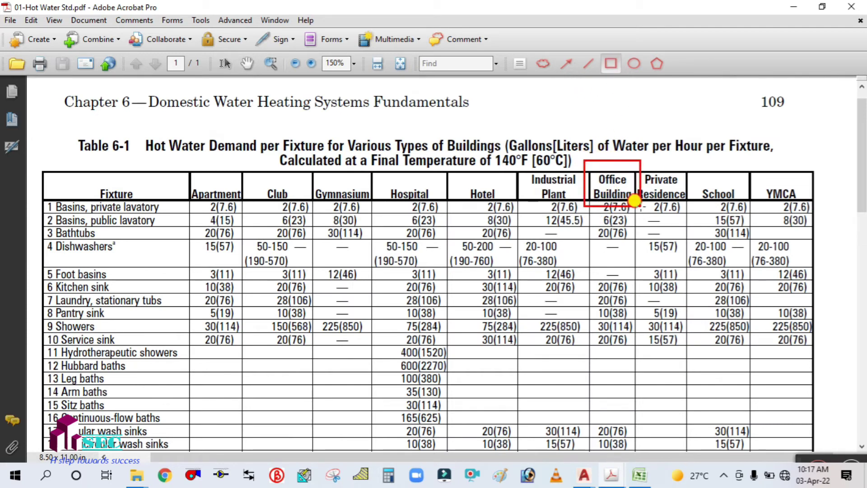
scroll(497, 180, "down", 3)
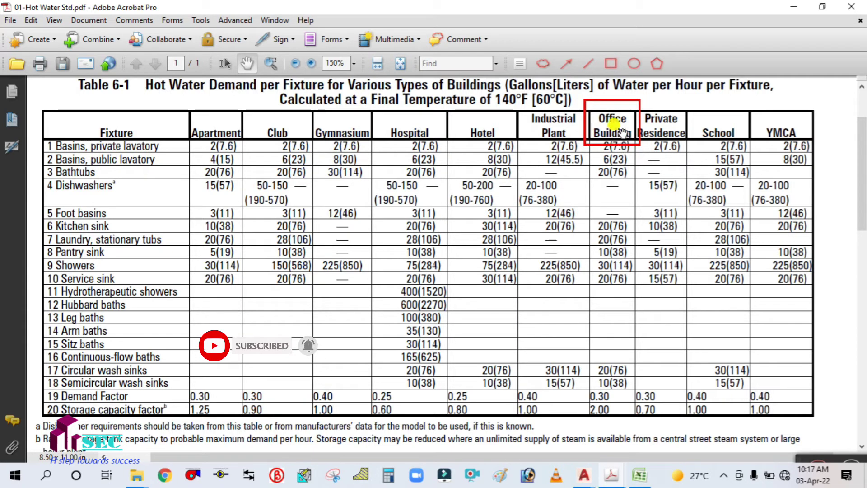
left_click_drag(638, 122, 637, 115)
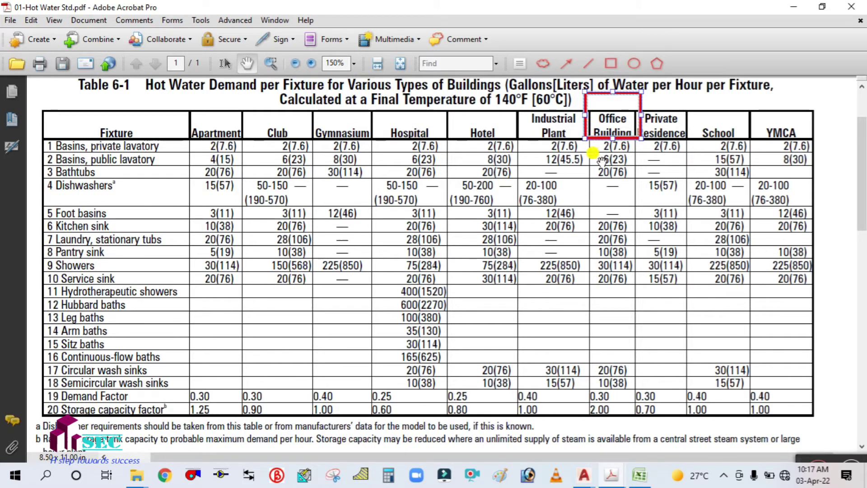
scroll(523, 188, "up", 3)
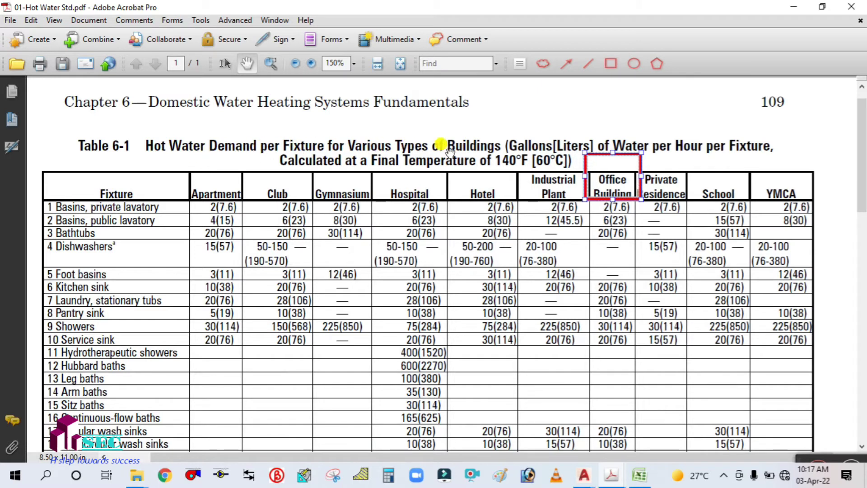
left_click_drag(618, 154, 617, 162)
left_click(607, 158)
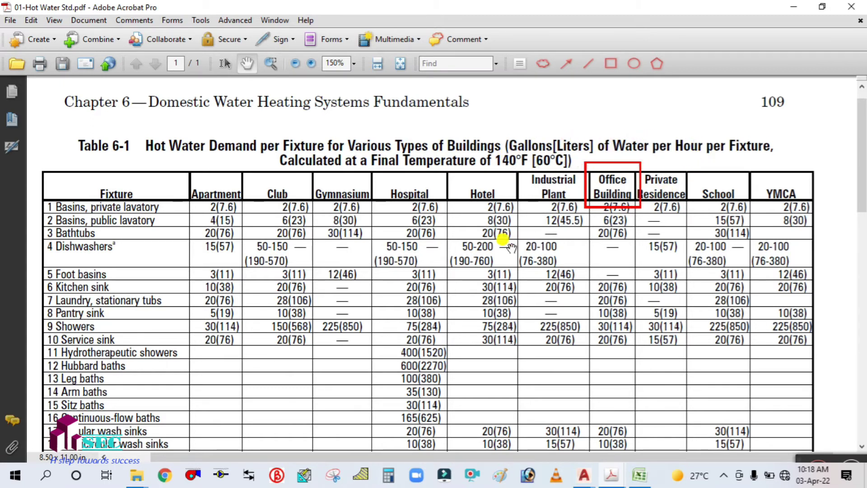
Step: Set the public lavatories GPH per fixture to 6 in the Excel demand table, checking it against Table 6-1 for office buildings
left_click(641, 478)
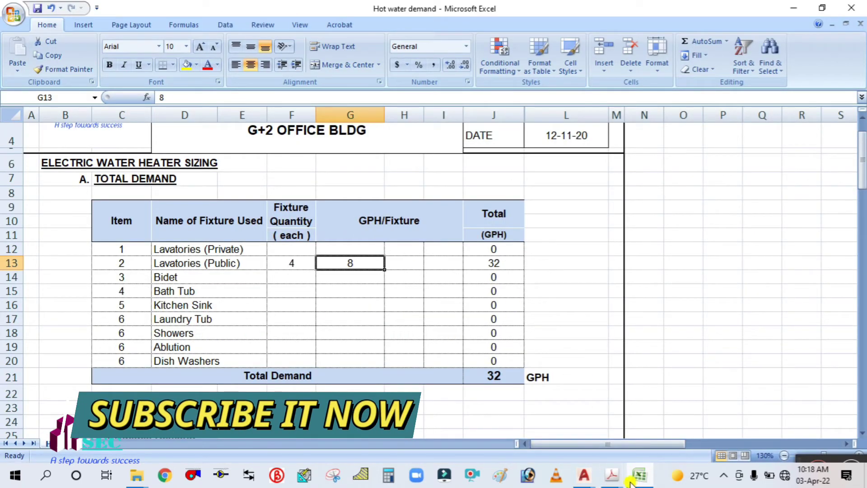
left_click(612, 475)
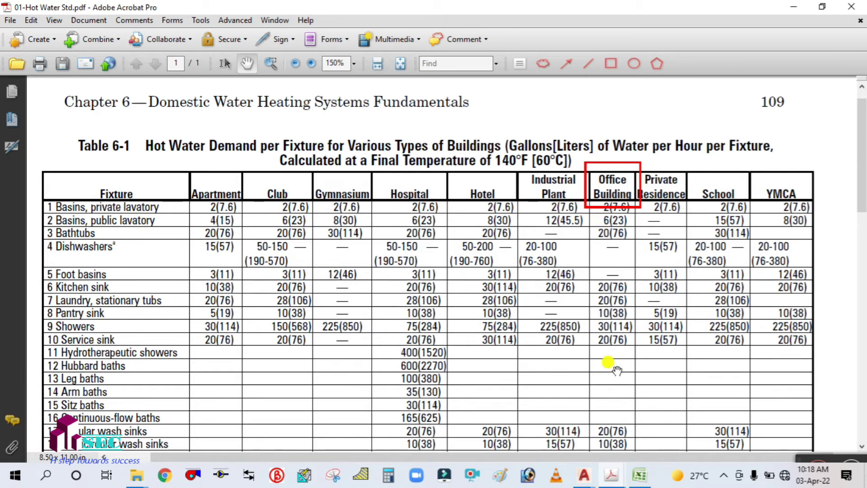
left_click(640, 475)
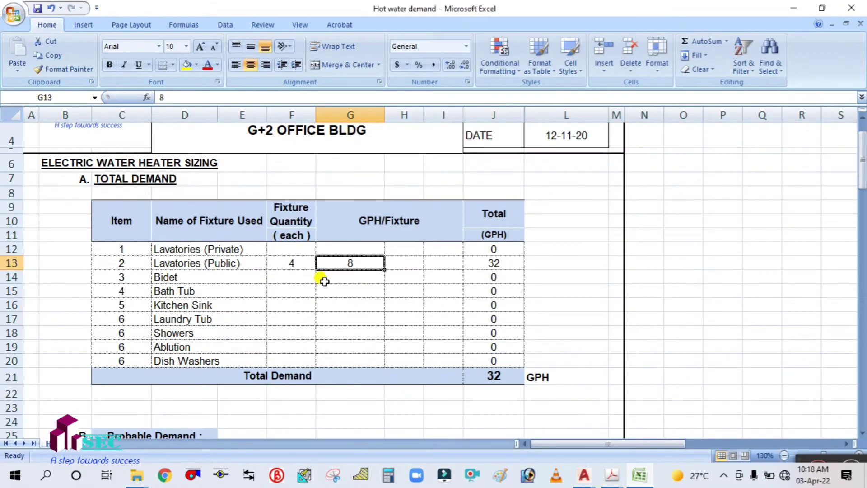
type("6")
left_click(365, 293)
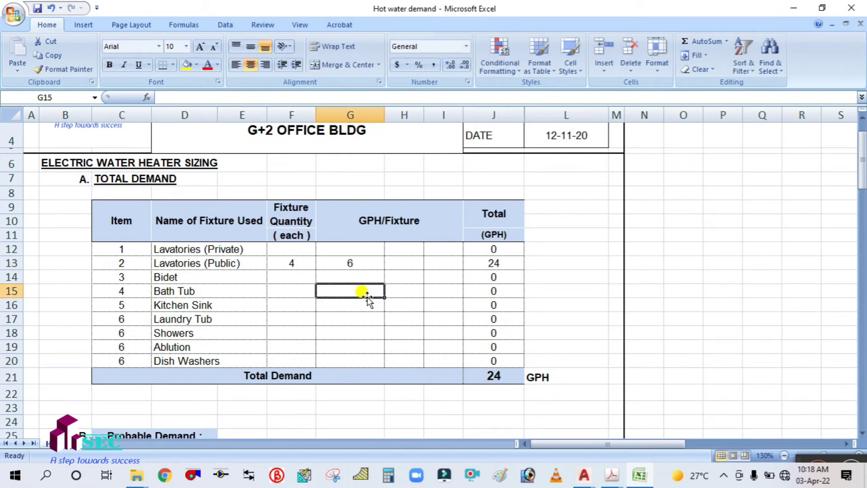
Step: Review the total demand and Table 6-1 in Acrobat, and return to the office building drawing in AutoCAD
scroll(454, 367, "down", 1)
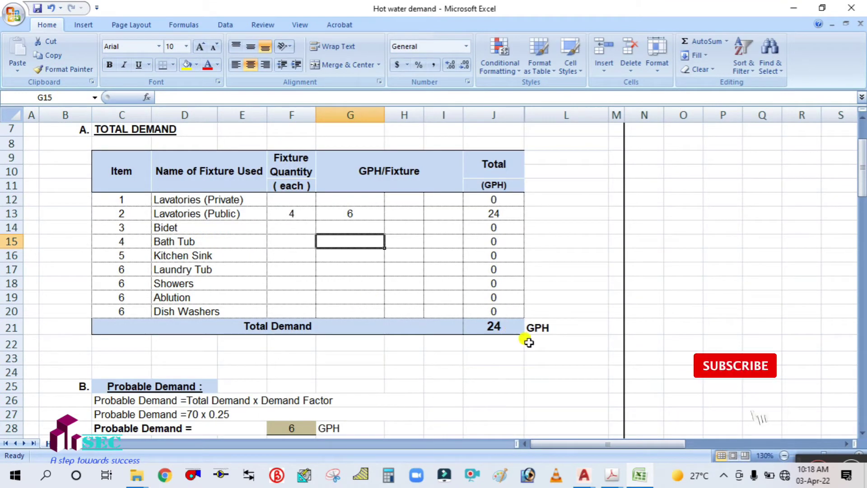
left_click(613, 475)
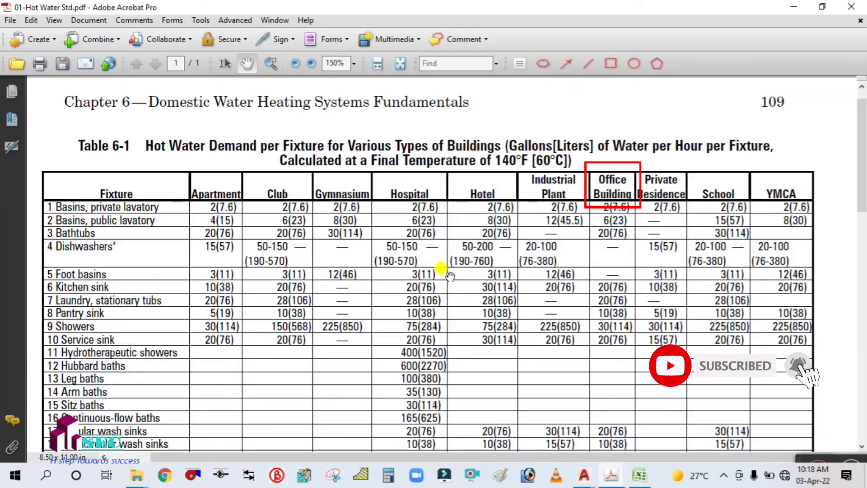
mouse_move(583, 481)
left_click(538, 420)
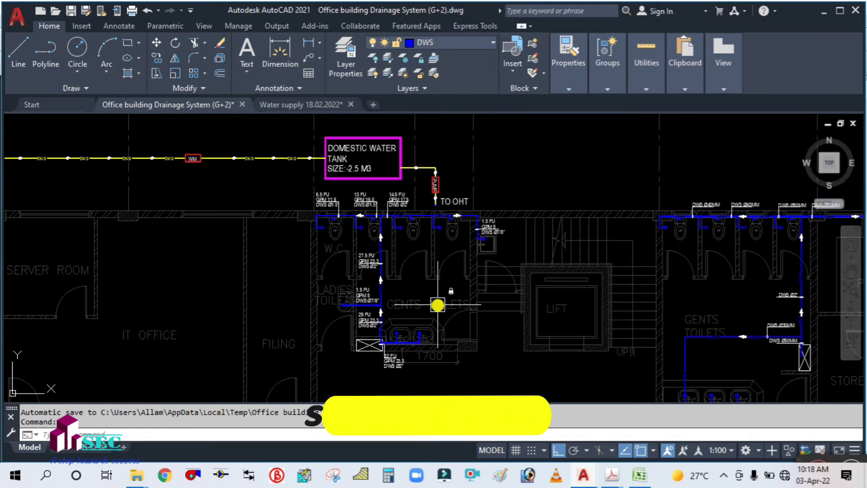
Step: Return to the Hot water demand workbook in Excel and review the public lavatory entries, total demand, and probable demand and storage capacity formulas
left_click(640, 474)
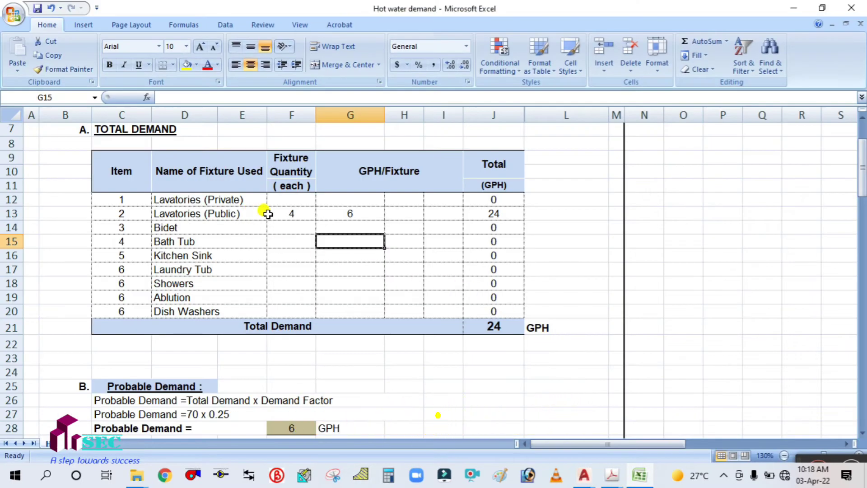
left_click(283, 214)
left_click(340, 211)
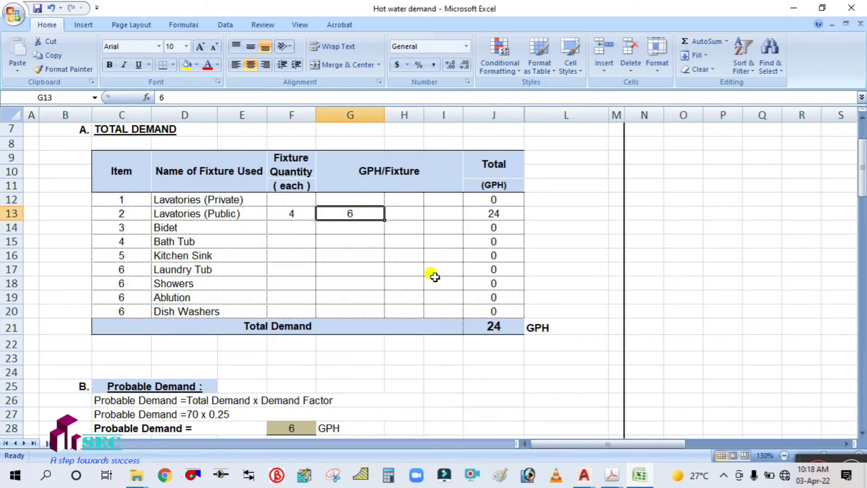
scroll(415, 299, "down", 1)
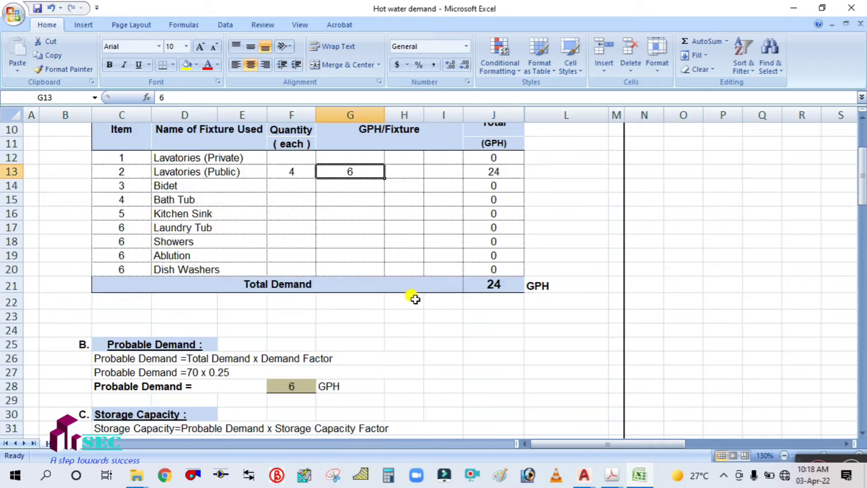
left_click(496, 285)
left_click(499, 315)
scroll(432, 318, "down", 3)
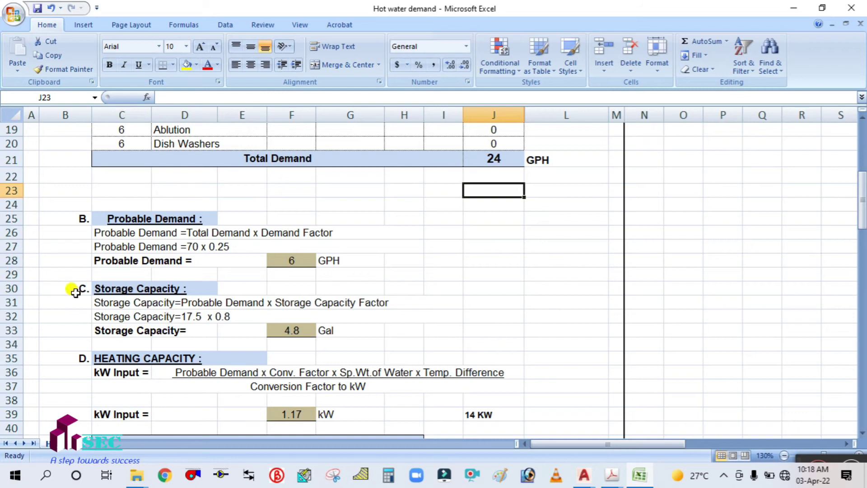
left_click(227, 299)
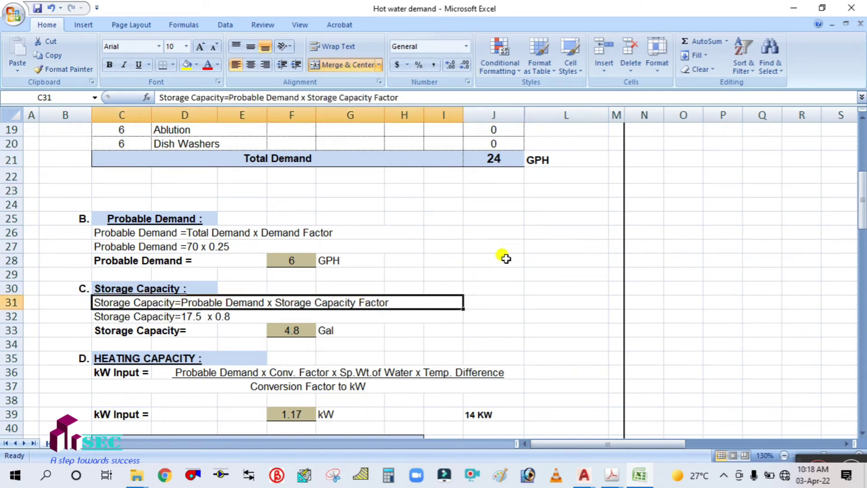
left_click(477, 257)
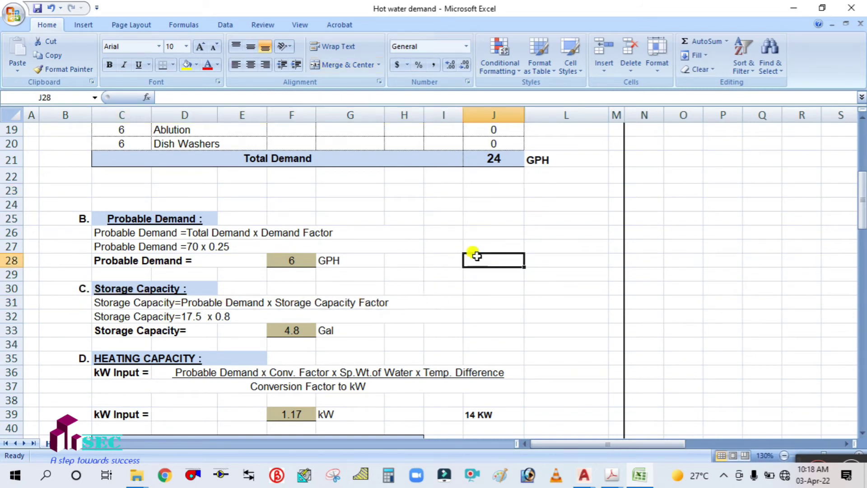
left_click(202, 305)
left_click(120, 232)
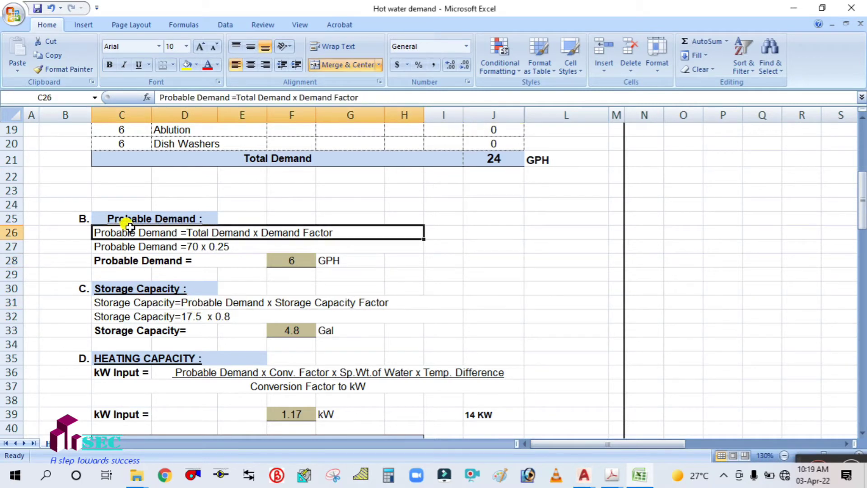
left_click(30, 247)
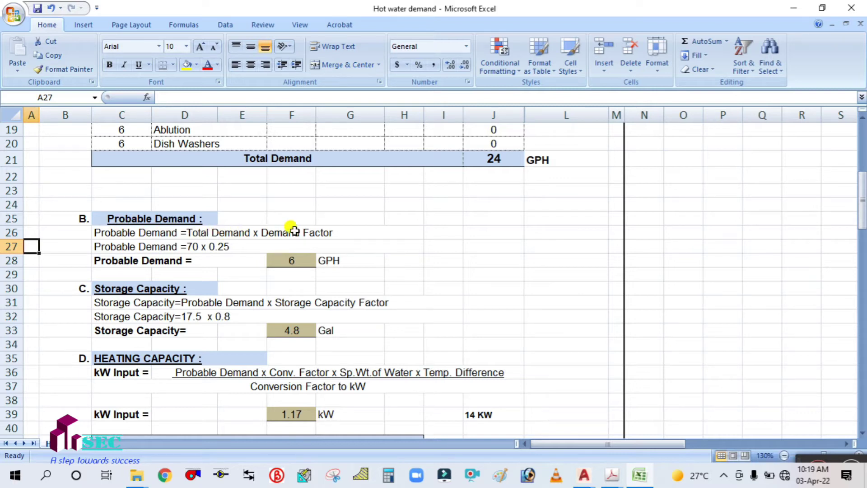
Step: Change the total demand figure in the Probable Demand calculation line to 24, matching the total from the fixture table
left_click(121, 244)
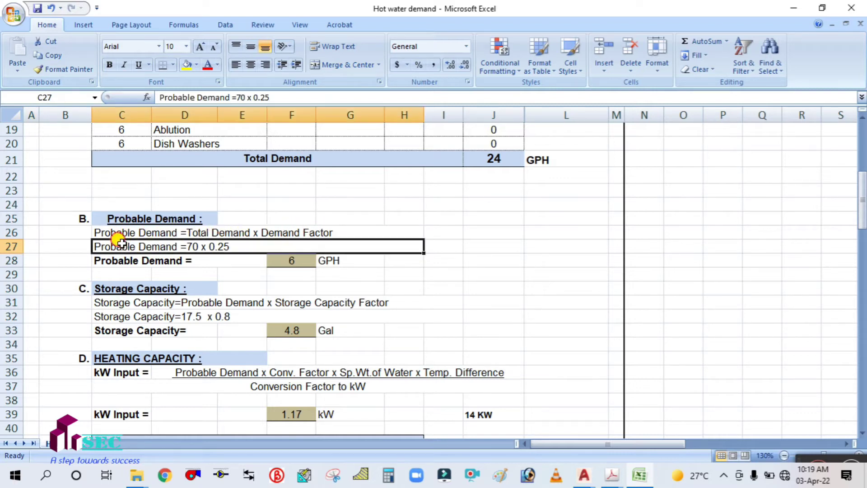
scroll(253, 267, "up", 2)
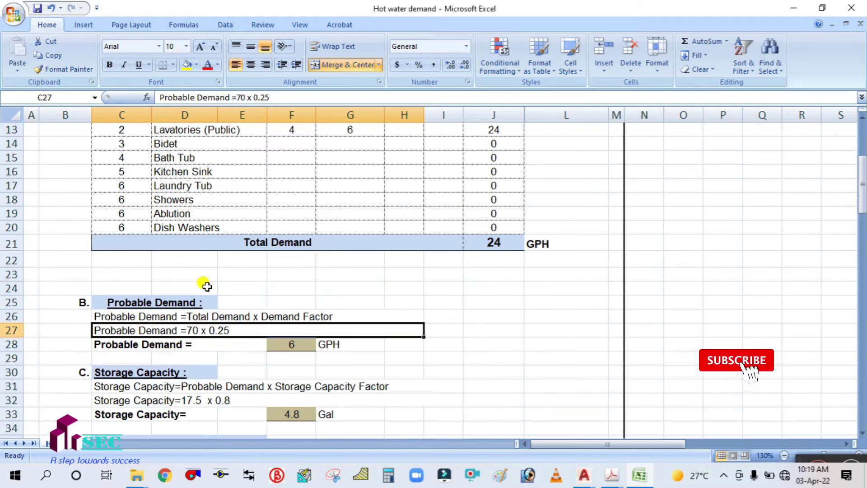
double_click(188, 331)
key("BackSpace")
key("BackSpace")
type("24")
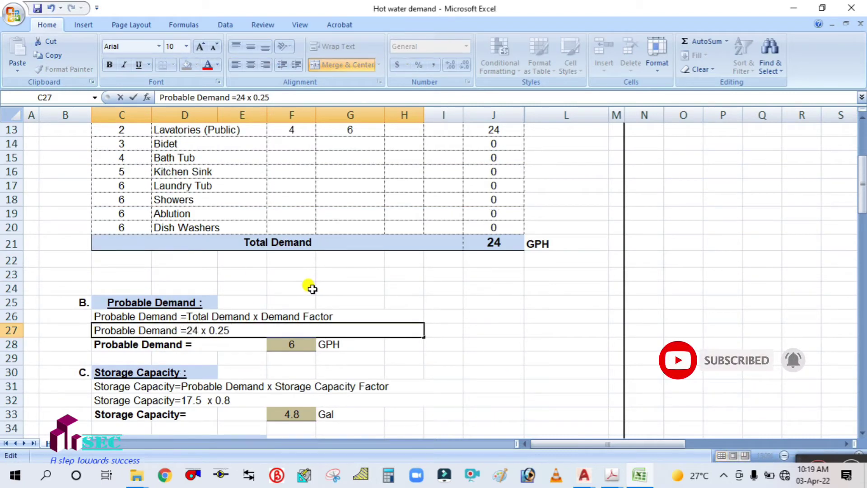
left_click(510, 384)
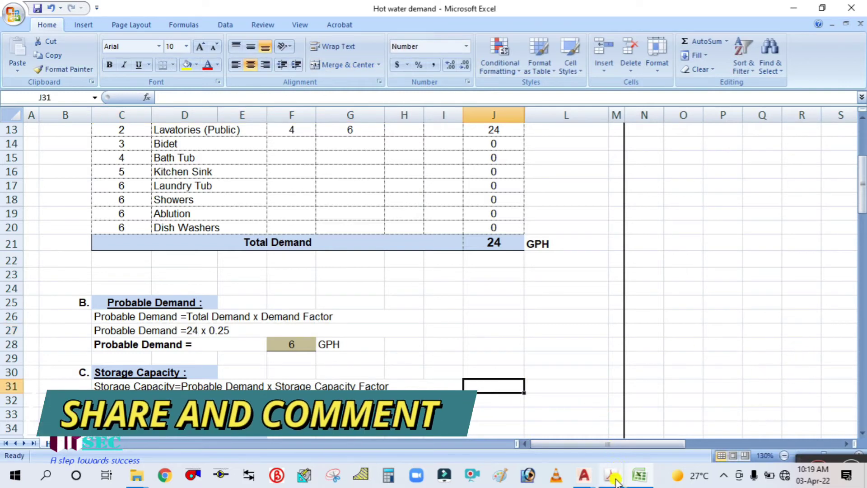
Step: Switch to Table 6-1 in Acrobat and frame the office building demand factor of 0.30 with a red rectangle
mouse_move(613, 475)
left_click(585, 414)
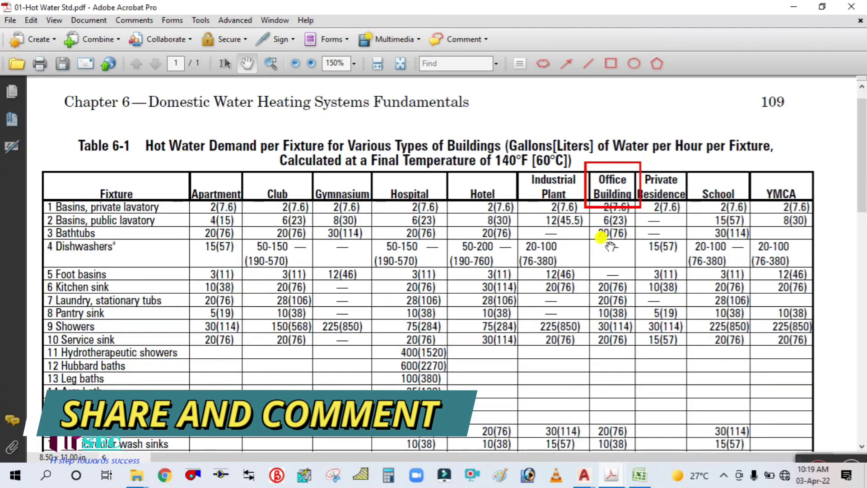
scroll(609, 251, "down", 3)
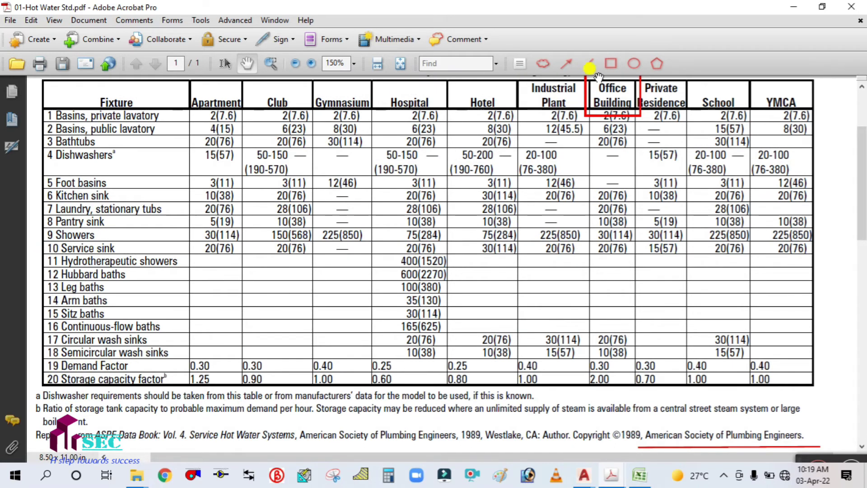
left_click(613, 64)
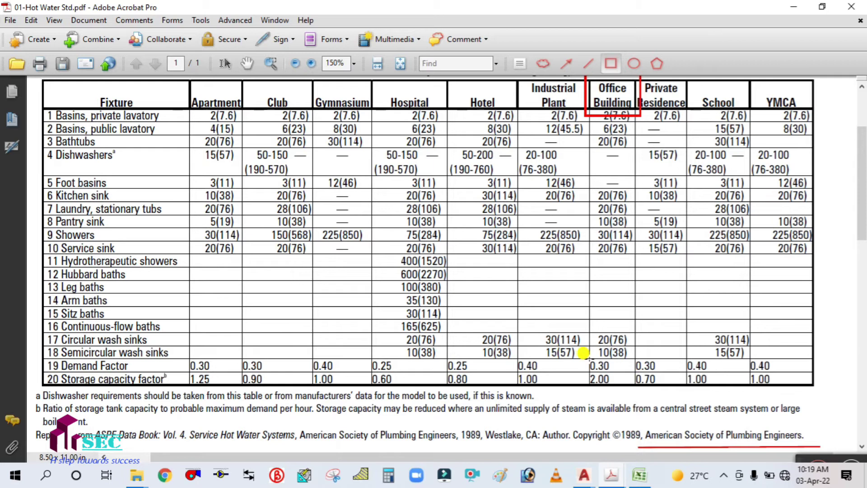
left_click_drag(589, 359, 633, 373)
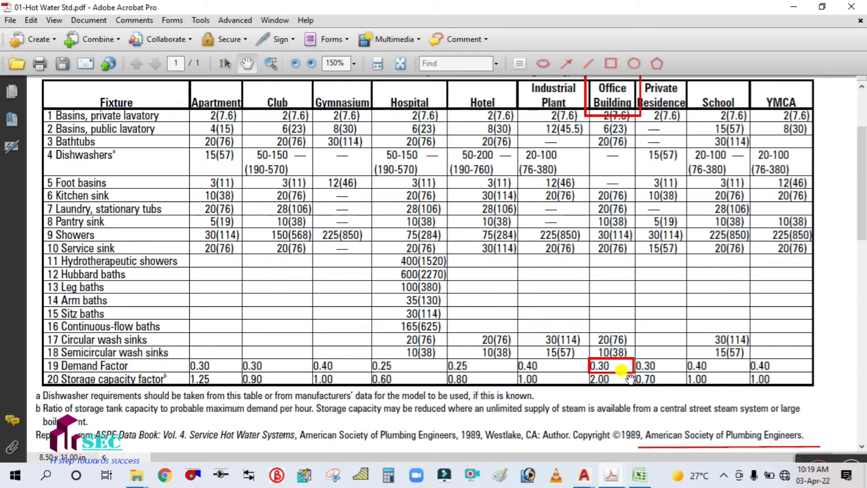
Step: Draw red lines from the Office Building heading and the Demand Factor row label to the framed 0.30 value
left_click(588, 64)
left_click_drag(611, 127, 610, 349)
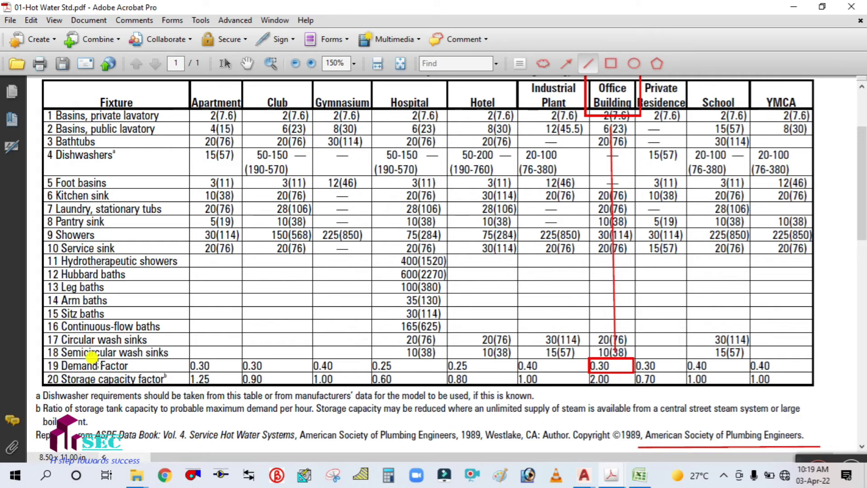
left_click_drag(138, 366, 579, 365)
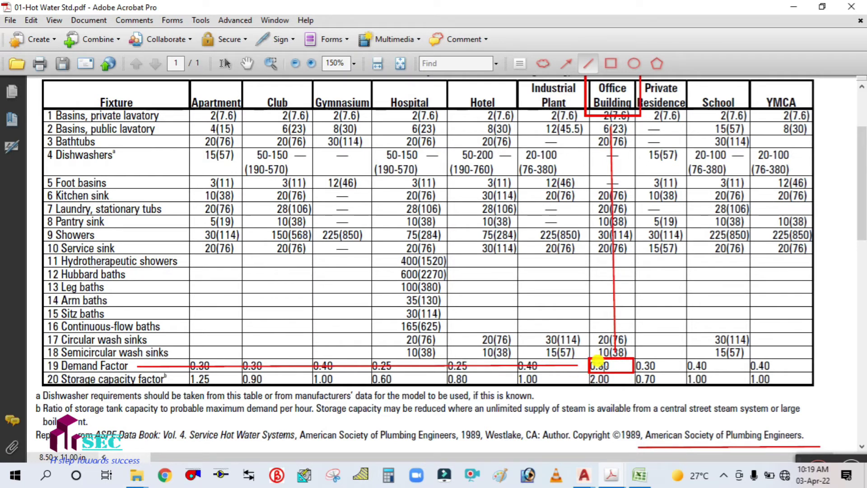
Step: Back in Excel, change the demand factor in the Probable Demand calculation line to 0.30
left_click(641, 474)
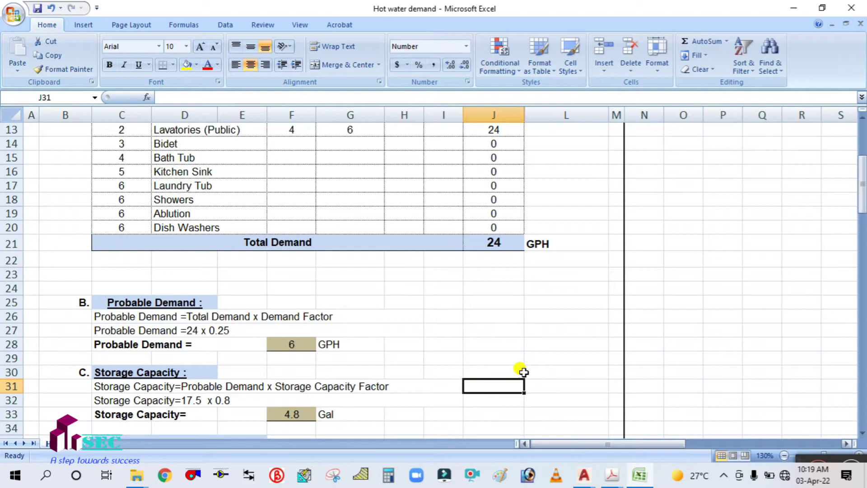
left_click(228, 329)
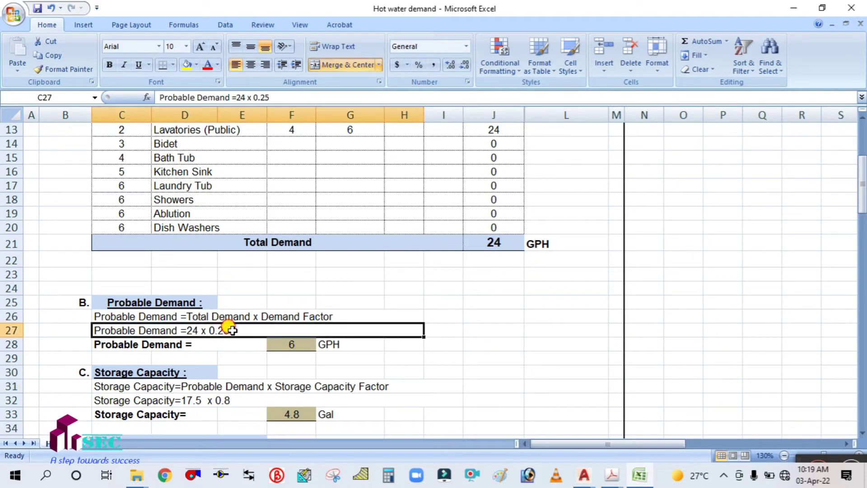
double_click(234, 329)
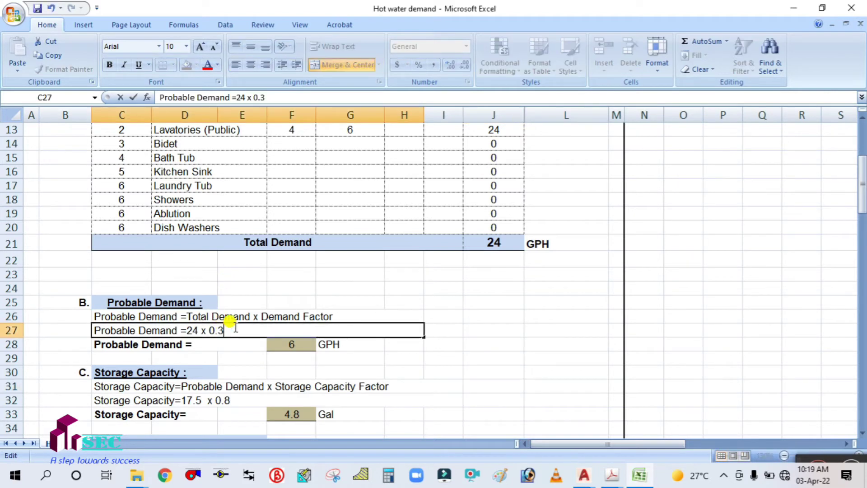
left_click(468, 343)
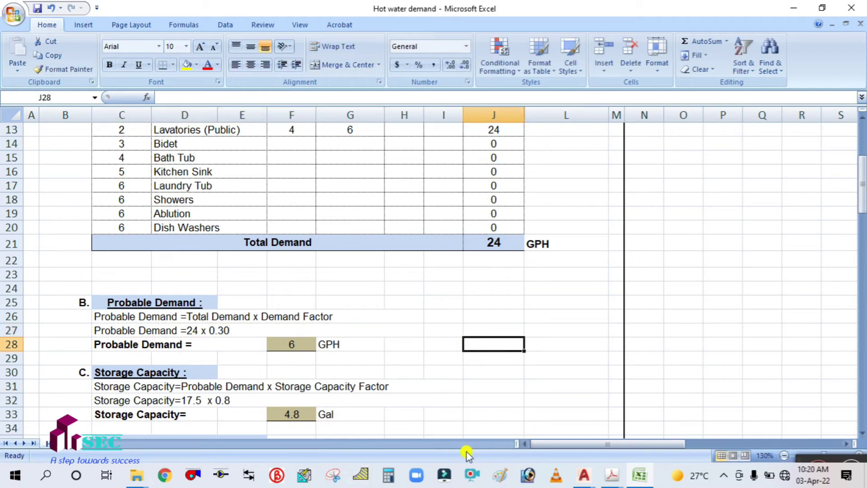
Step: Multiply 24 by 0.30 in the Windows Calculator to check the probable demand, and minimize the calculator
left_click(387, 480)
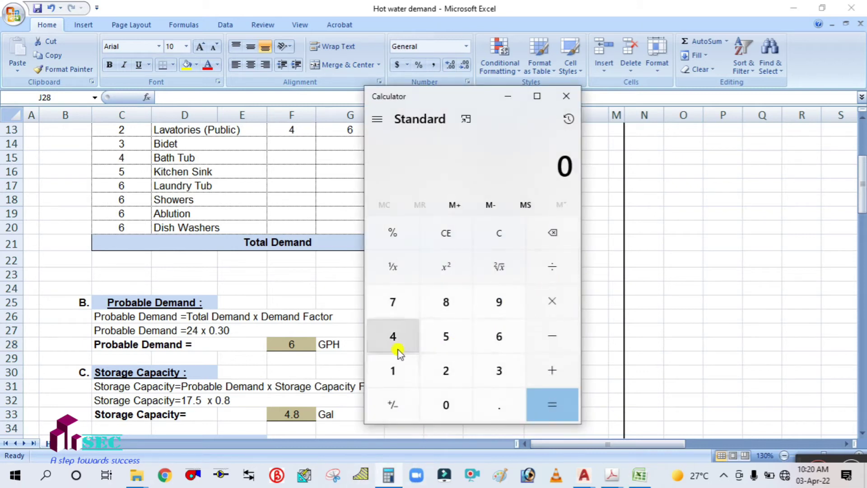
left_click(442, 370)
left_click(398, 339)
left_click(548, 304)
left_click(465, 402)
left_click(502, 409)
left_click(498, 368)
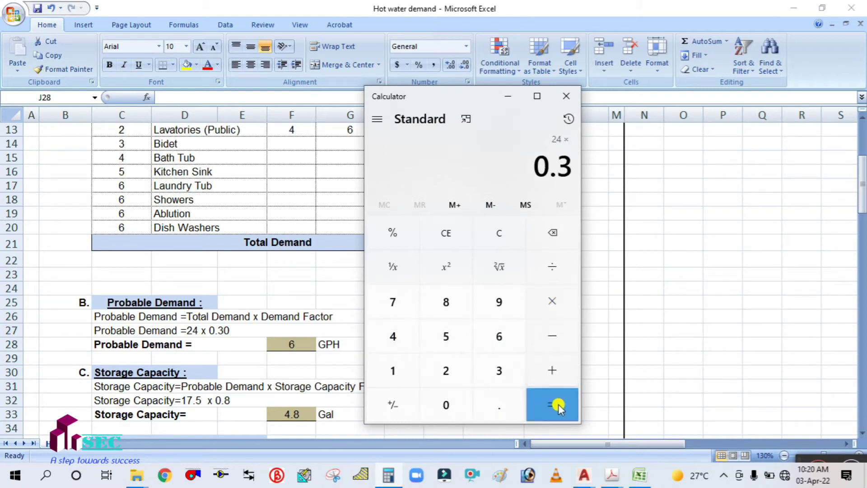
left_click(447, 406)
left_click(542, 405)
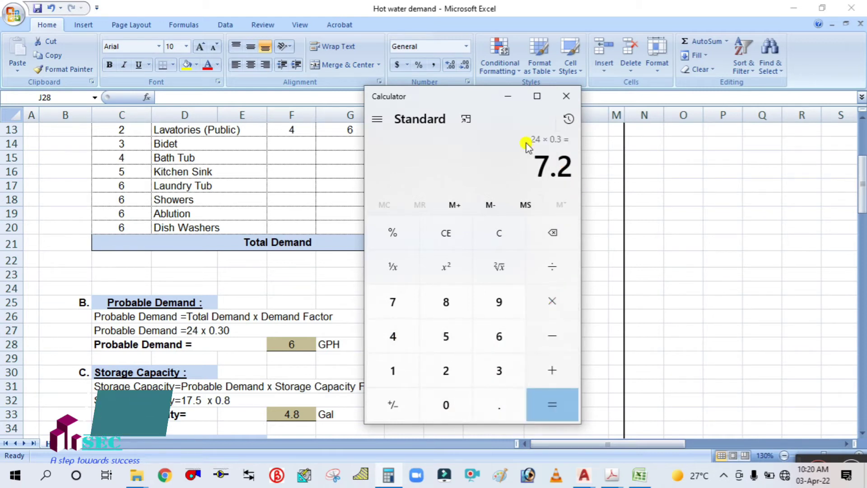
left_click(508, 95)
Step: Inspect the ROUND formula in the Probable Demand result cell and trace its total demand and demand factor references
left_click(295, 342)
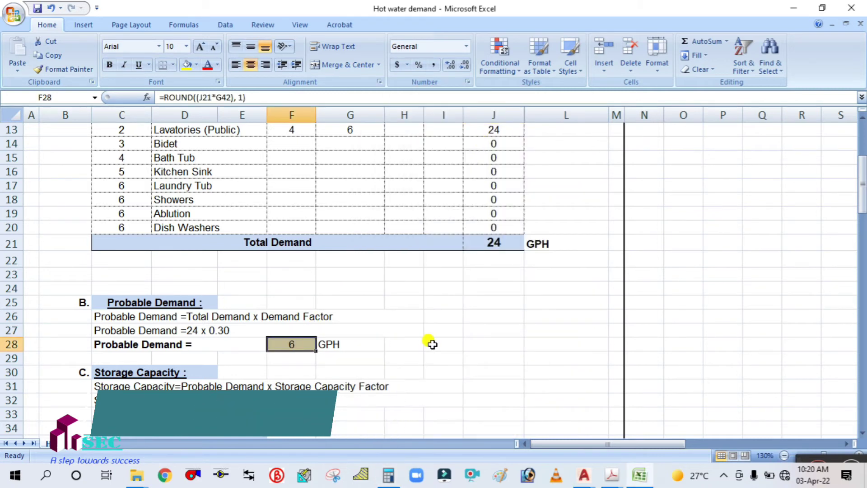
left_click(432, 344)
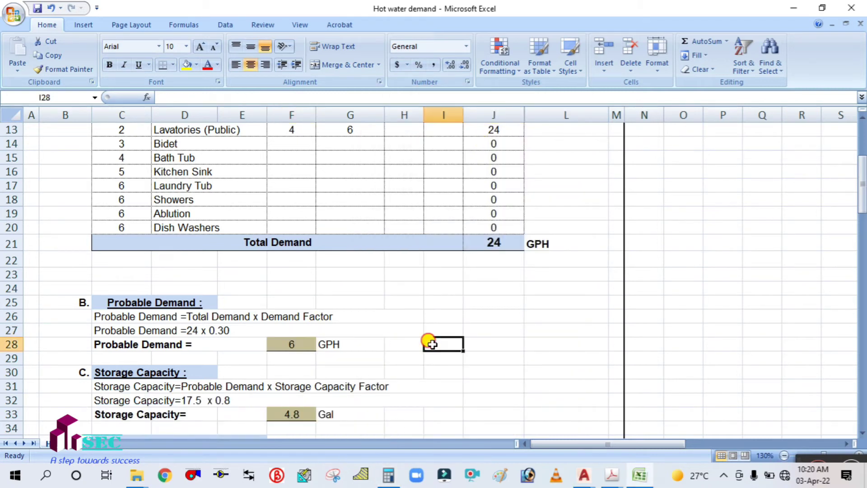
left_click(301, 345)
double_click(301, 345)
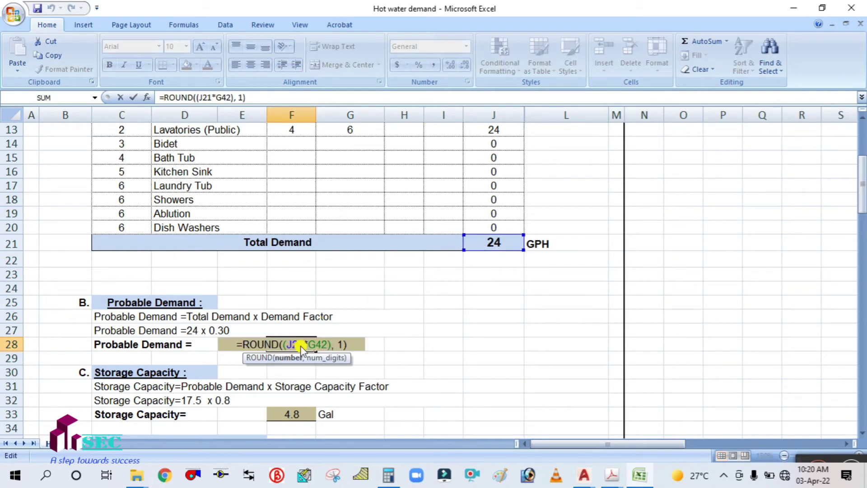
scroll(427, 334, "down", 4)
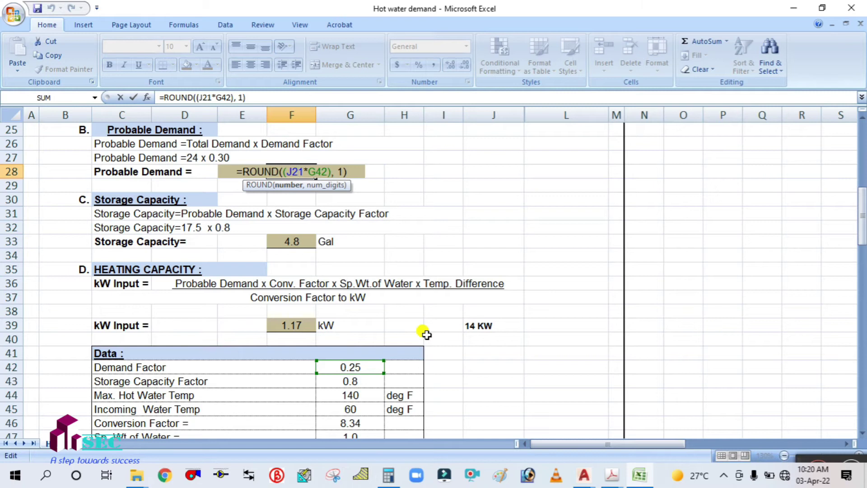
scroll(427, 335, "up", 3)
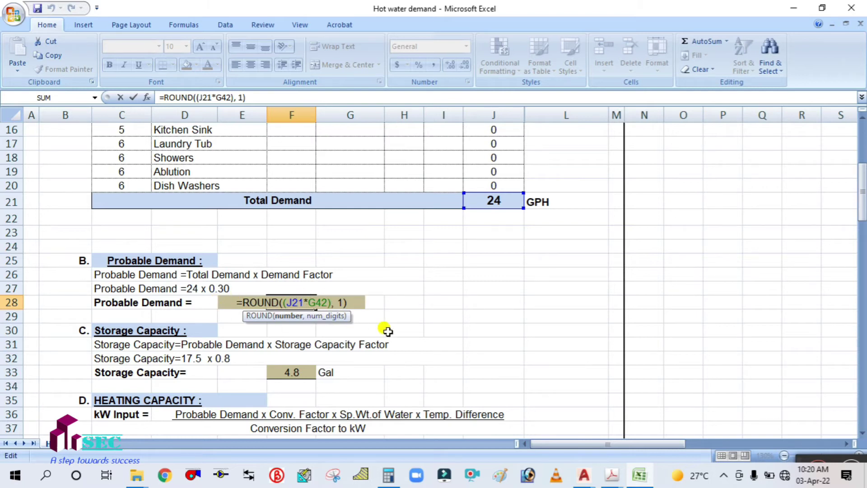
key("ctrl+Return")
Step: Set the Demand Factor in the Data table to 0.30 and check the recalculated probable demand
scroll(369, 305, "down", 4)
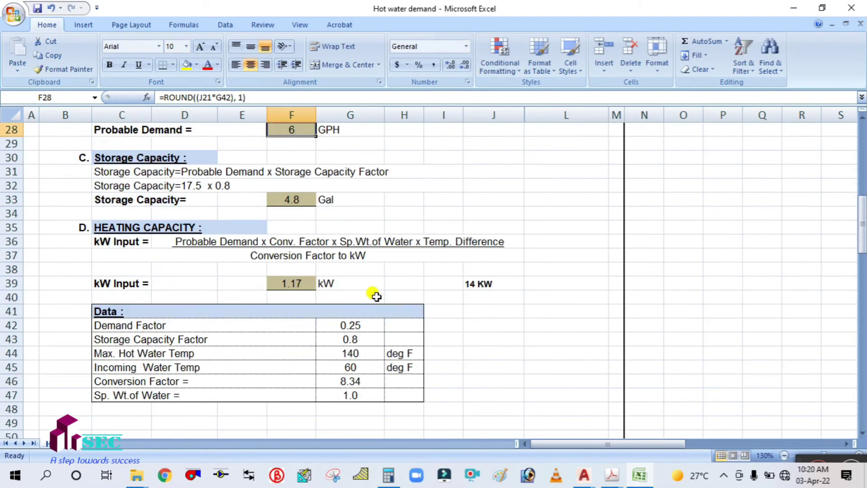
left_click(355, 324)
left_click(350, 354)
scroll(344, 364, "up", 4)
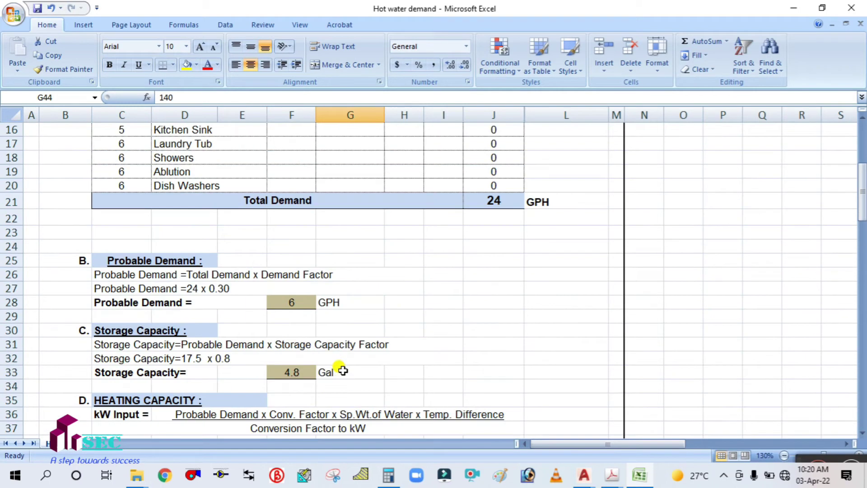
scroll(312, 306, "down", 4)
left_click(356, 326)
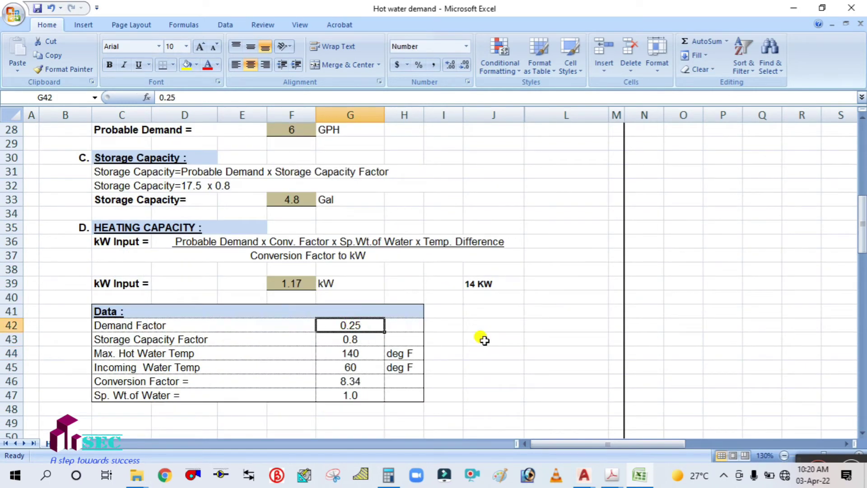
type("0")
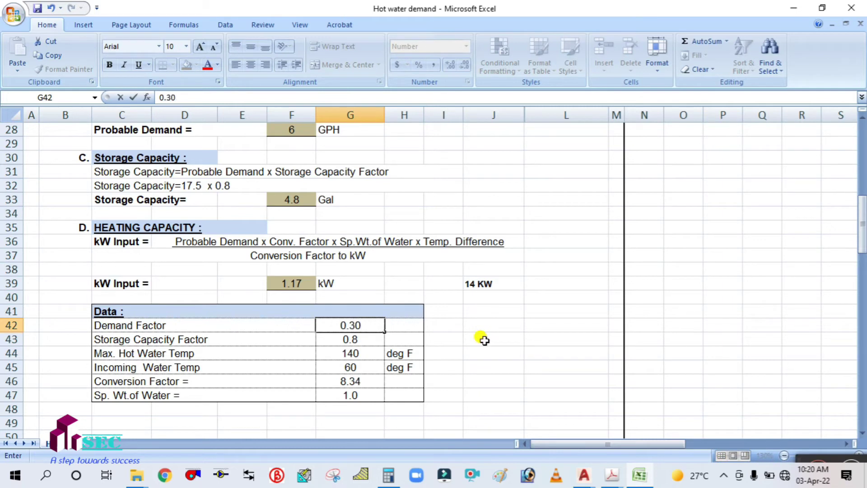
scroll(486, 316, "up", 2)
left_click(506, 216)
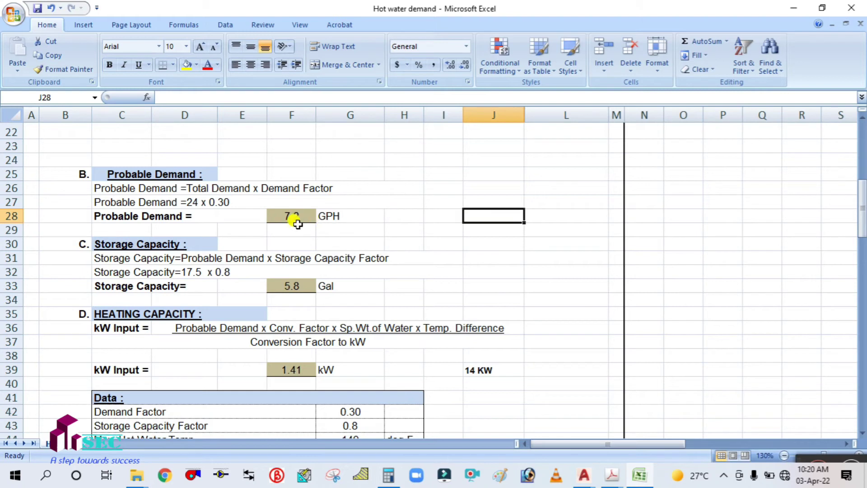
Step: Check the probable demand product in the Windows Calculator, and change the demand value in the Storage Capacity calculation line to 7.2
left_click(389, 475)
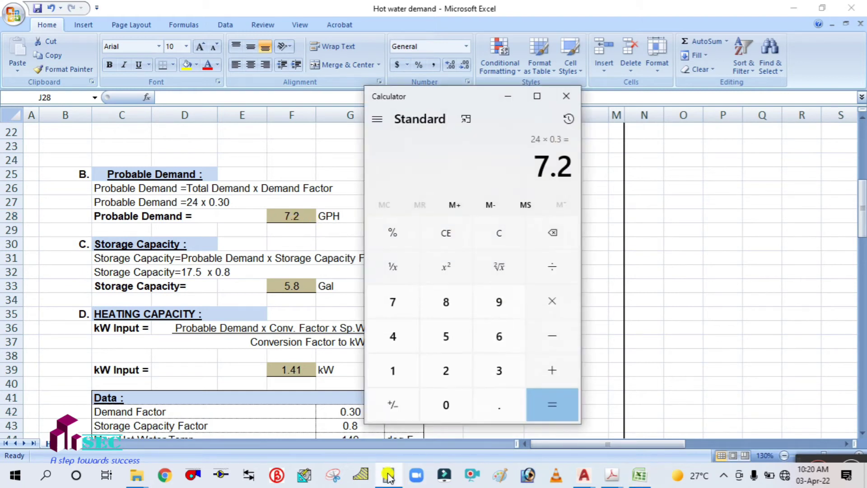
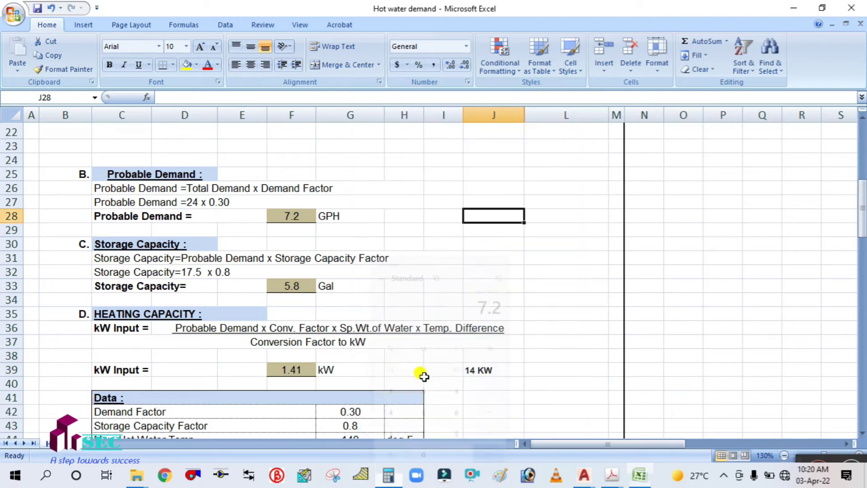
scroll(334, 227, "down", 1)
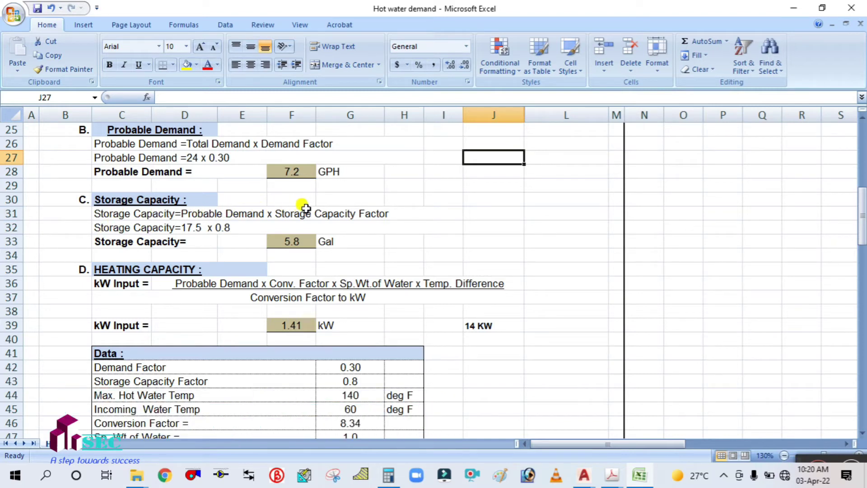
left_click(192, 226)
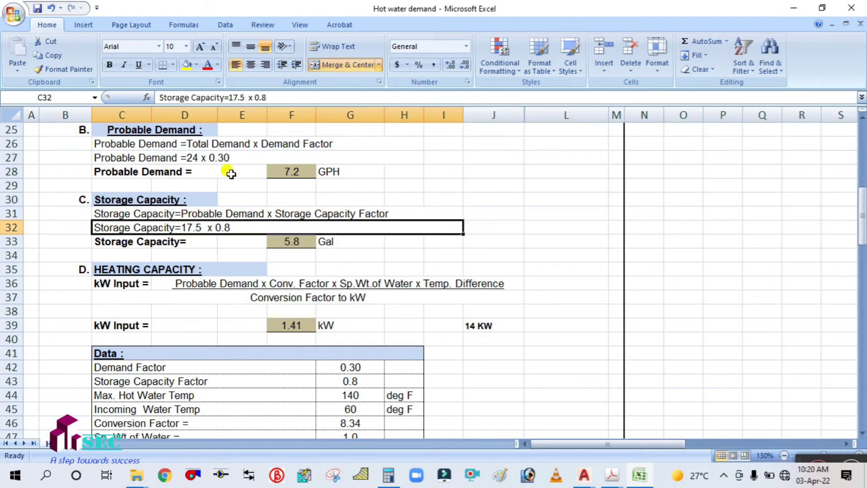
double_click(200, 225)
key("BackSpace")
key("BackSpace")
key("BackSpace")
key("BackSpace")
type("7.2")
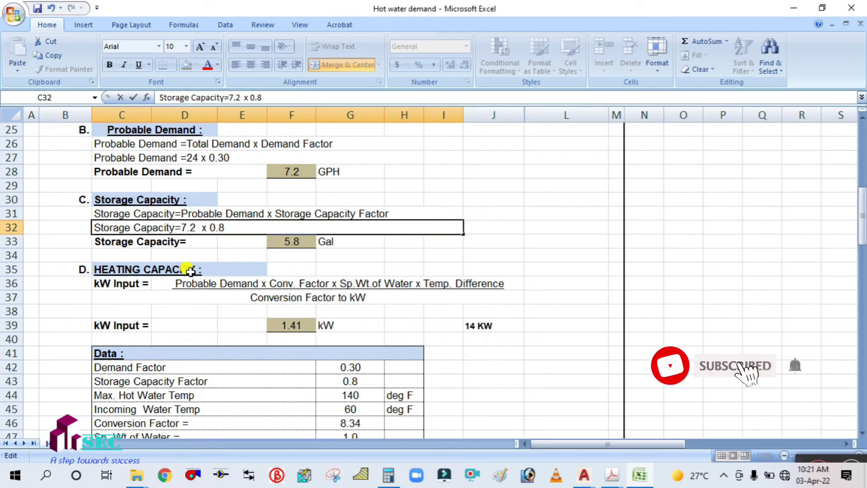
left_click(556, 215)
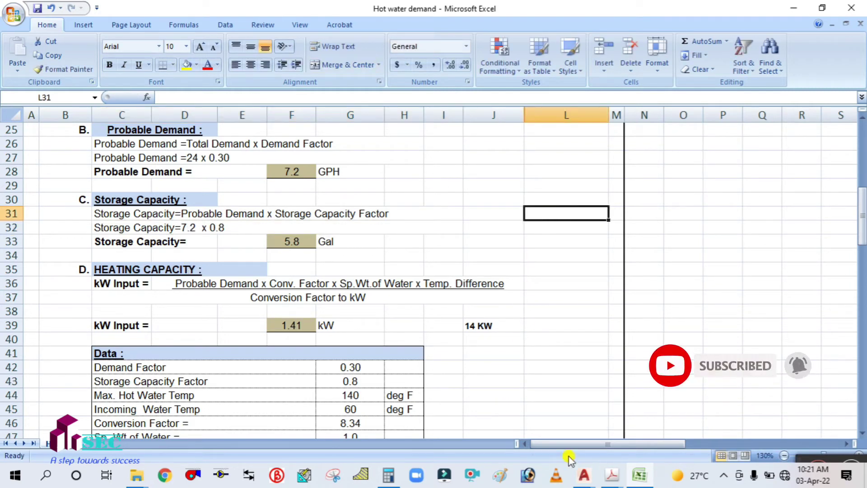
Step: Switch to 01-Hot Water Std.pdf in Acrobat and box the Office Building storage capacity factor of 2.00 with a red rectangle
mouse_move(612, 475)
left_click(565, 427)
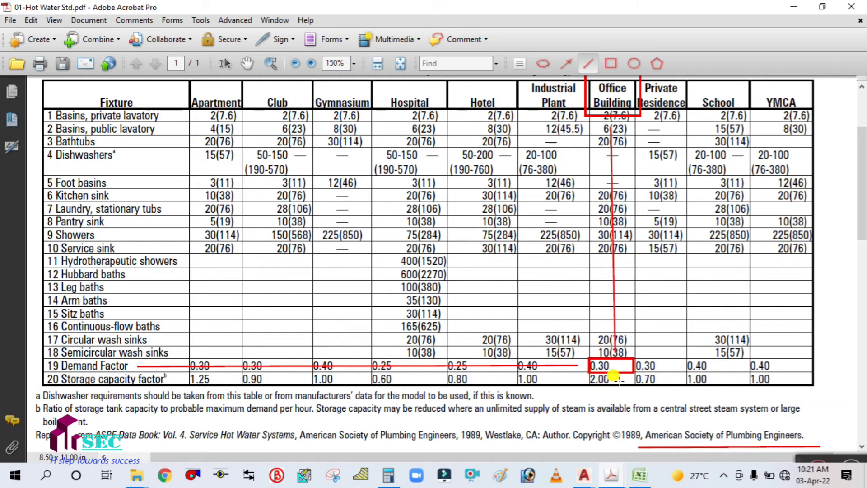
left_click(611, 63)
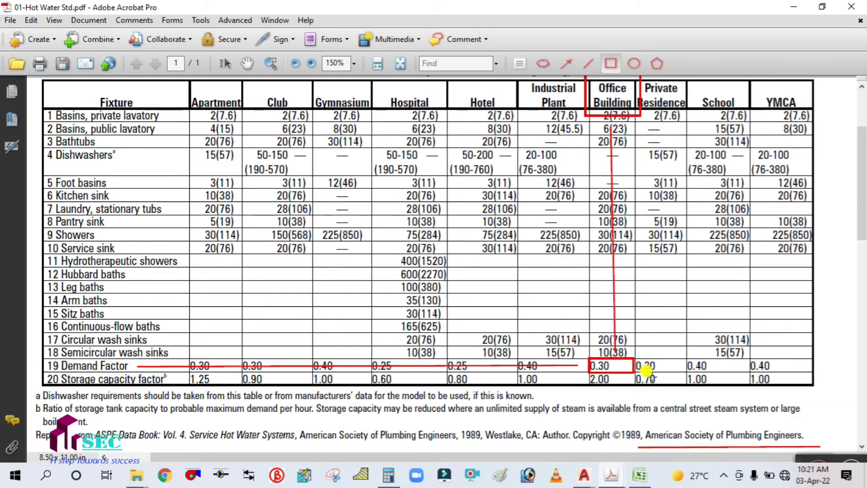
left_click_drag(572, 366, 578, 365)
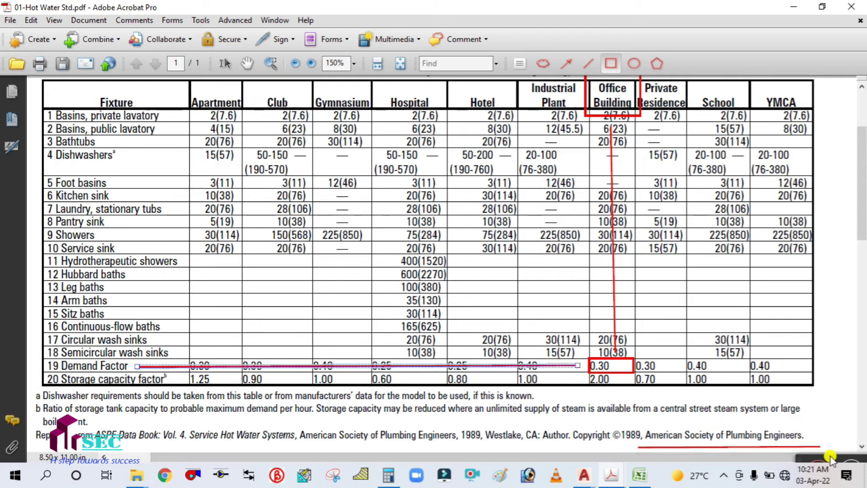
mouse_move(824, 436)
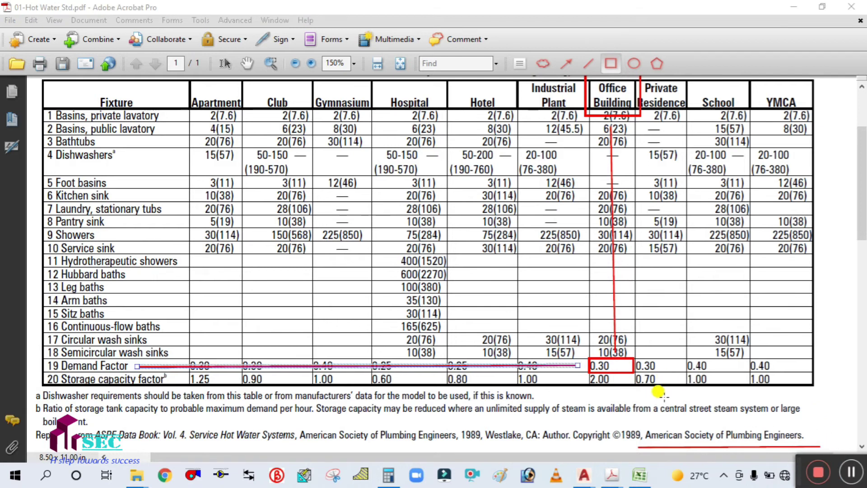
left_click_drag(578, 367, 579, 367)
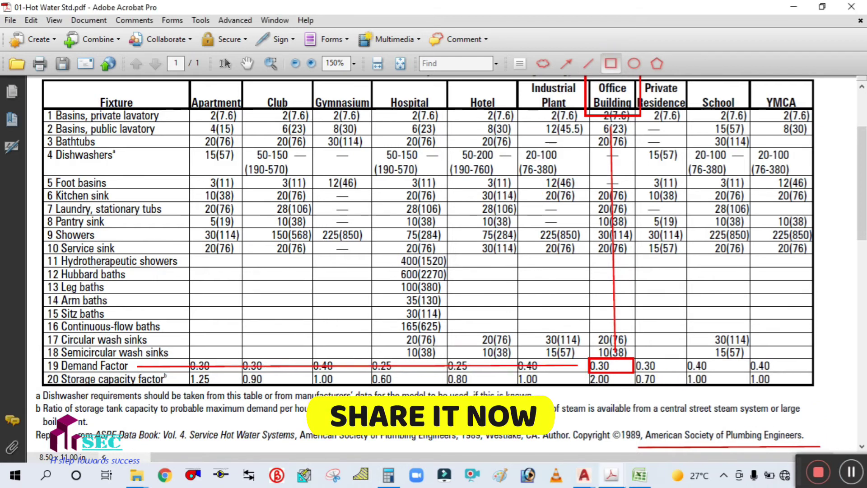
left_click_drag(578, 374, 627, 387)
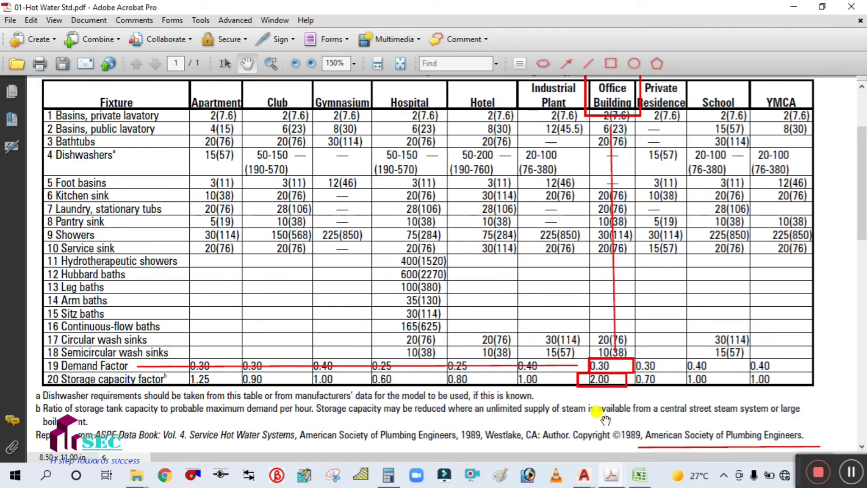
scroll(604, 414, "up", 3)
scroll(603, 413, "down", 3)
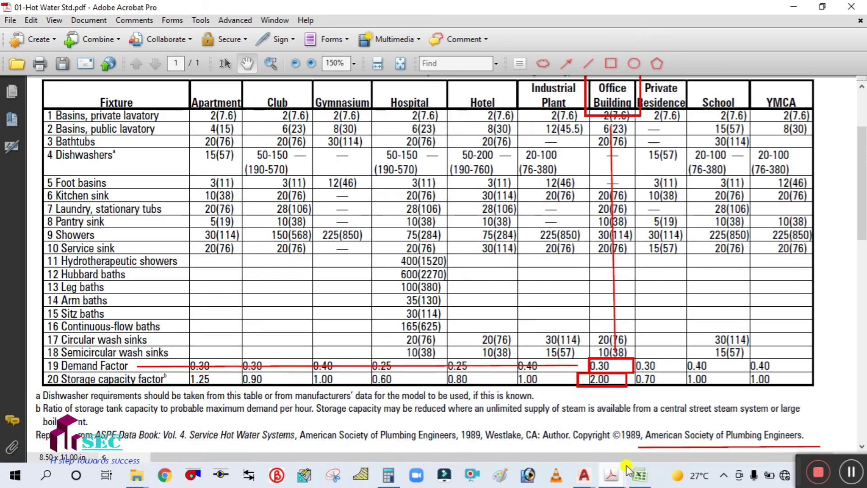
Step: Back in Excel, change the storage capacity factor in the Storage Capacity calculation line to 2
left_click(638, 474)
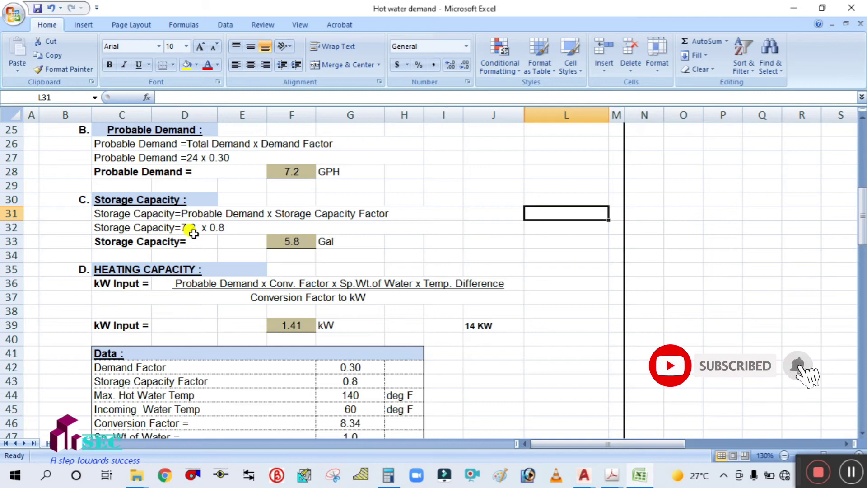
left_click(135, 228)
left_click(280, 96)
key("BackSpace")
key("BackSpace")
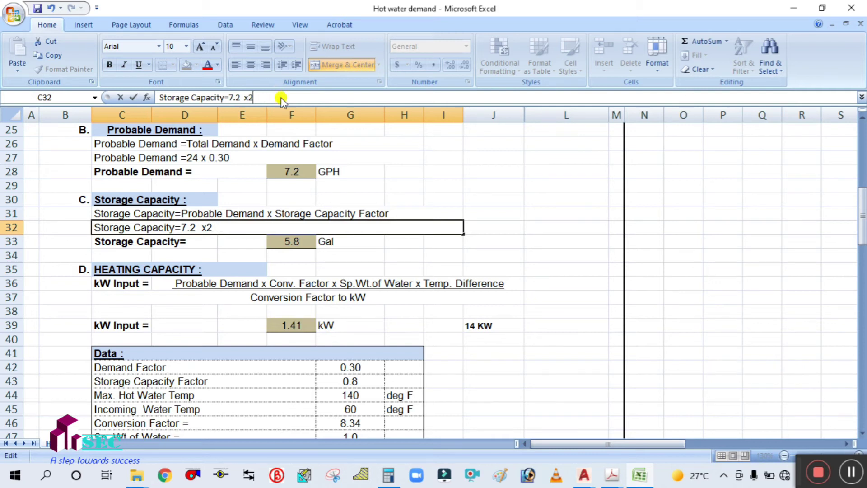
left_click(803, 284)
Step: Recheck the boxed Office Building storage capacity factor in 01-Hot Water Std.pdf and return to Excel
mouse_move(608, 473)
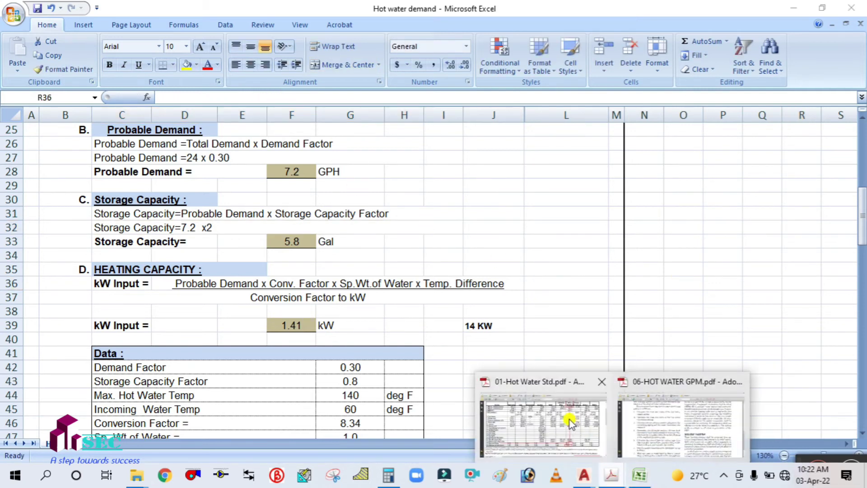
left_click(595, 384)
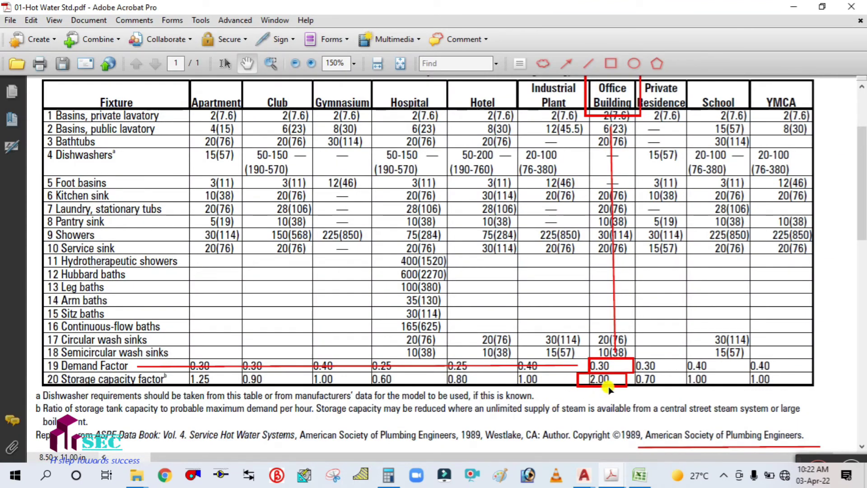
left_click(637, 477)
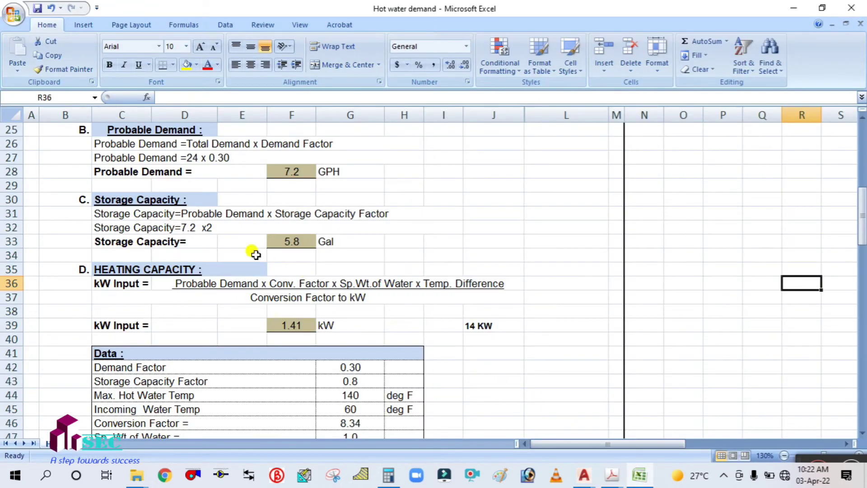
Step: Inspect the ROUND formula in the Storage Capacity result cell and trace its probable demand and storage capacity factor references
scroll(254, 253, "down", 1)
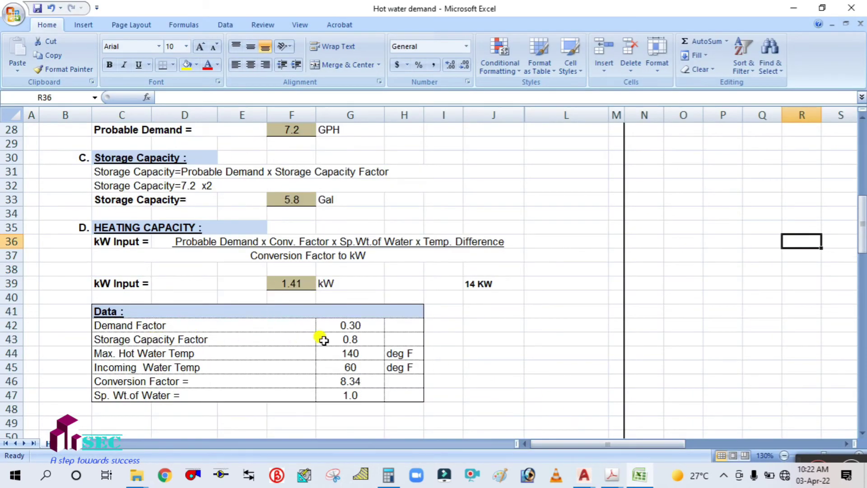
scroll(316, 337, "up", 1)
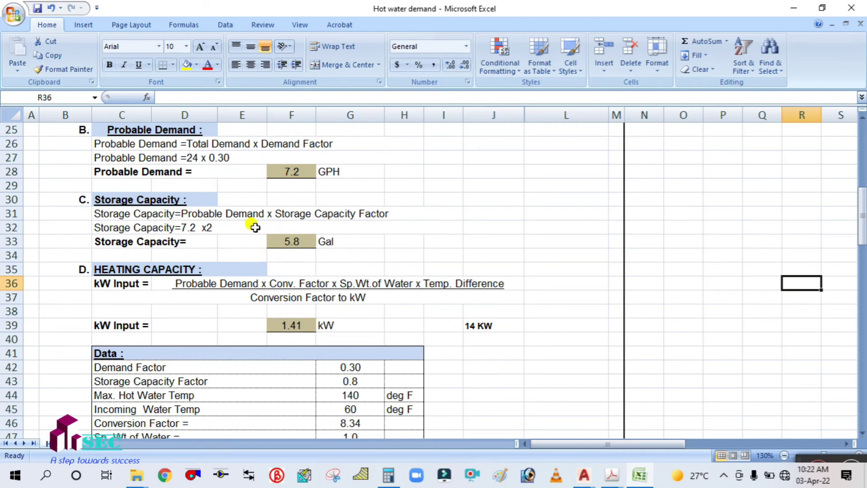
double_click(292, 240)
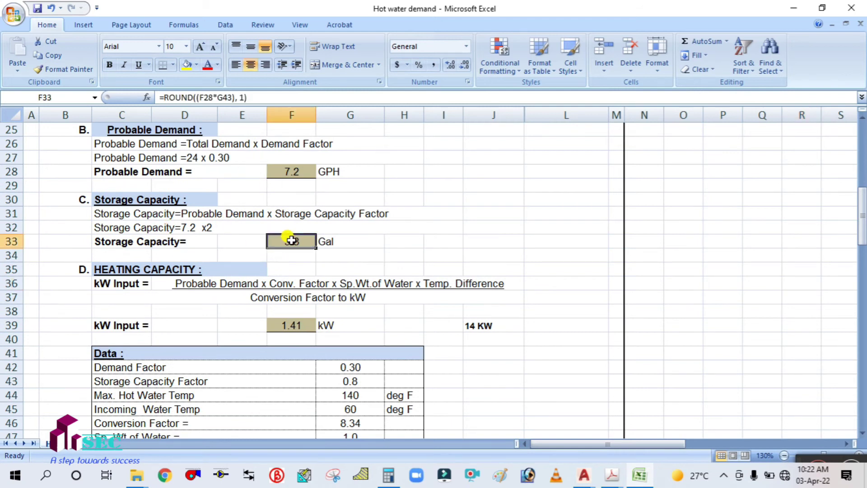
key("Escape")
double_click(291, 240)
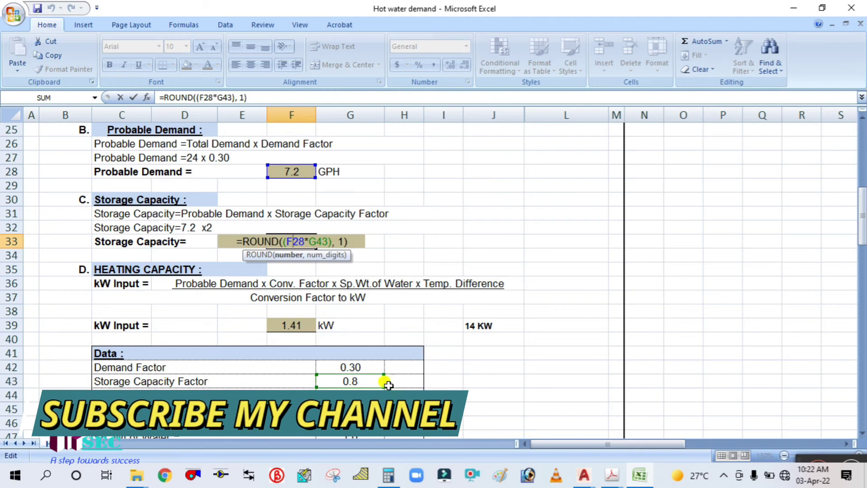
key("Return")
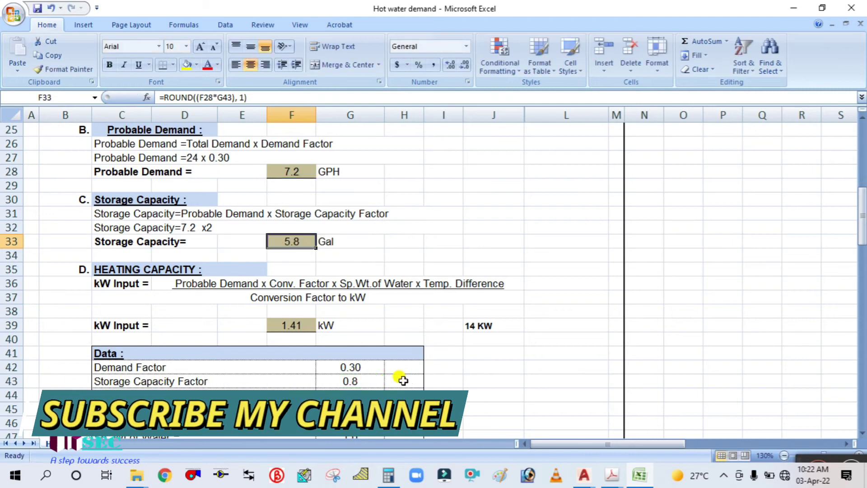
Step: Set the Storage Capacity Factor in the Data table to 2 and check the recalculated storage capacity
left_click(362, 381)
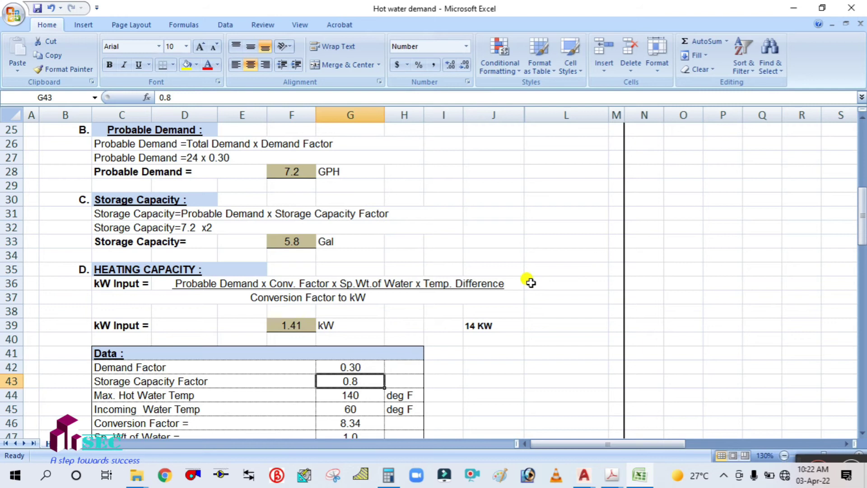
type("2")
left_click(544, 212)
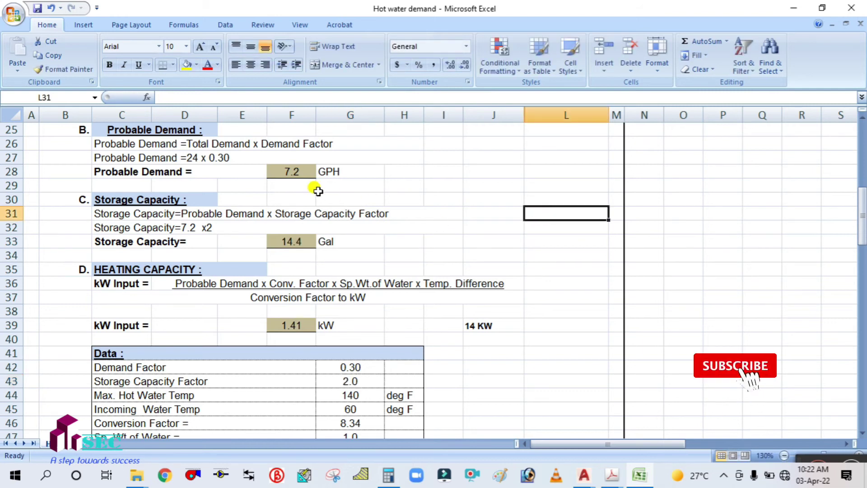
left_click(292, 242)
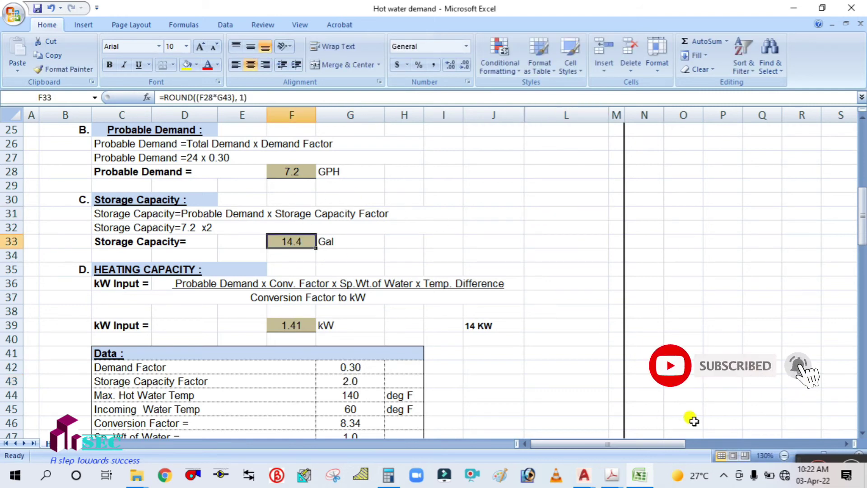
left_click(800, 455)
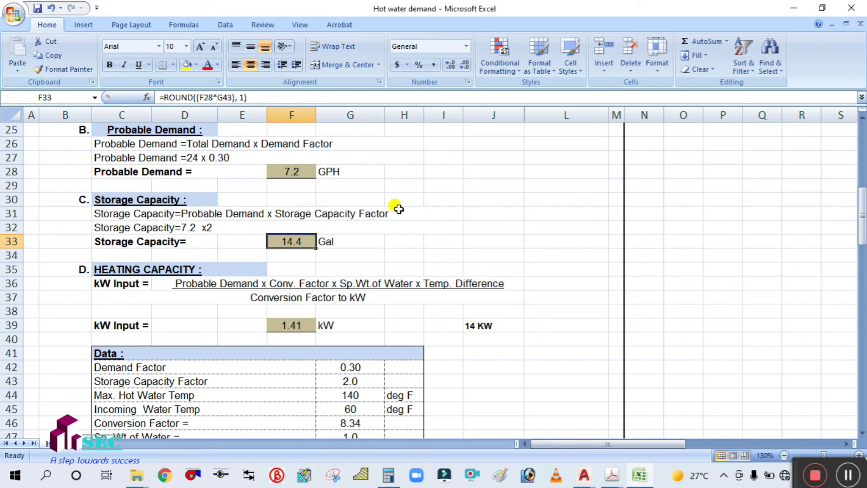
Step: Review the Heating Capacity section, inspecting the kW Input formula and the maximum hot water temperature it uses from the Data table
scroll(377, 273, "down", 1)
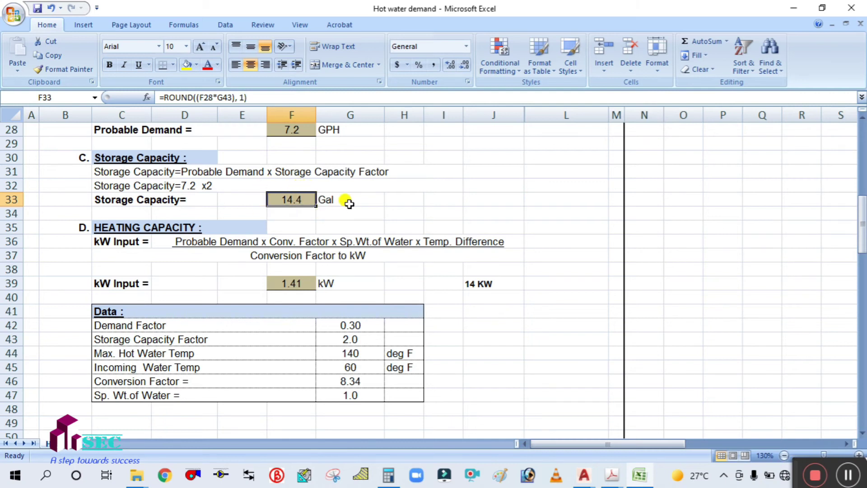
scroll(349, 203, "up", 1)
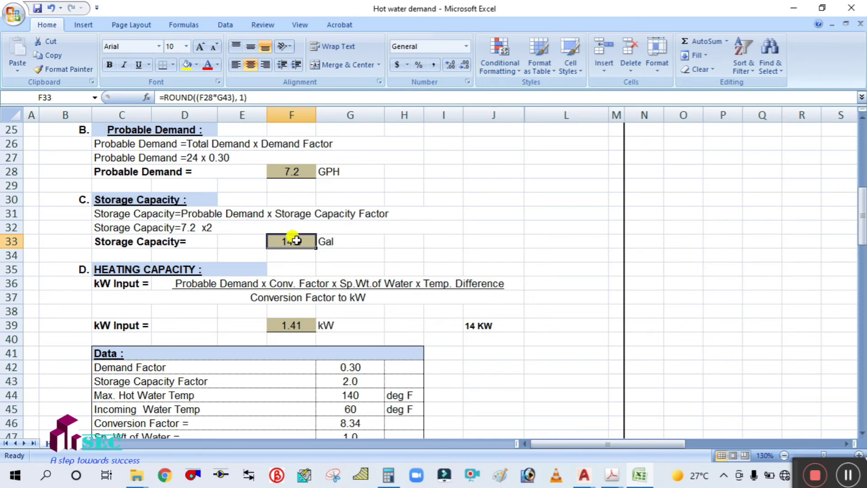
scroll(303, 242, "down", 1)
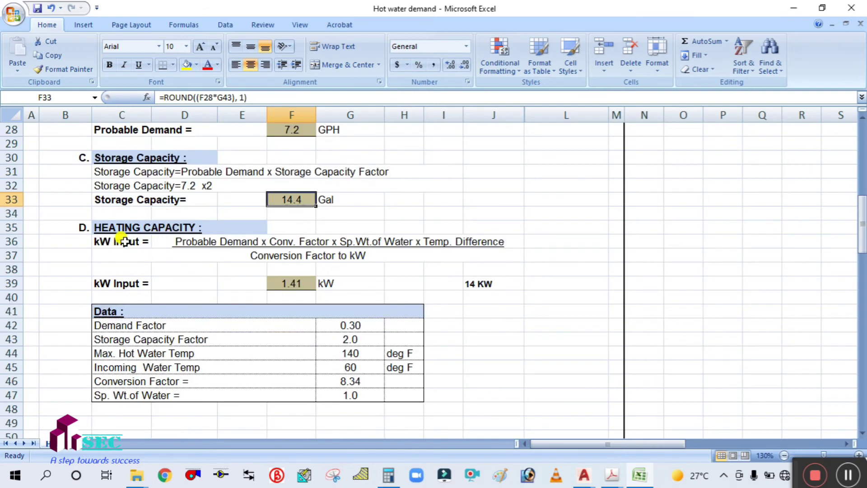
scroll(155, 249, "down", 1)
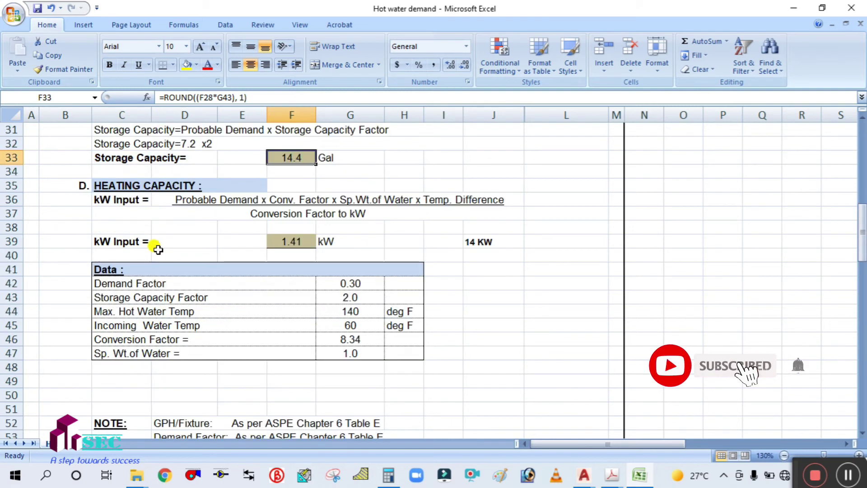
left_click(123, 201)
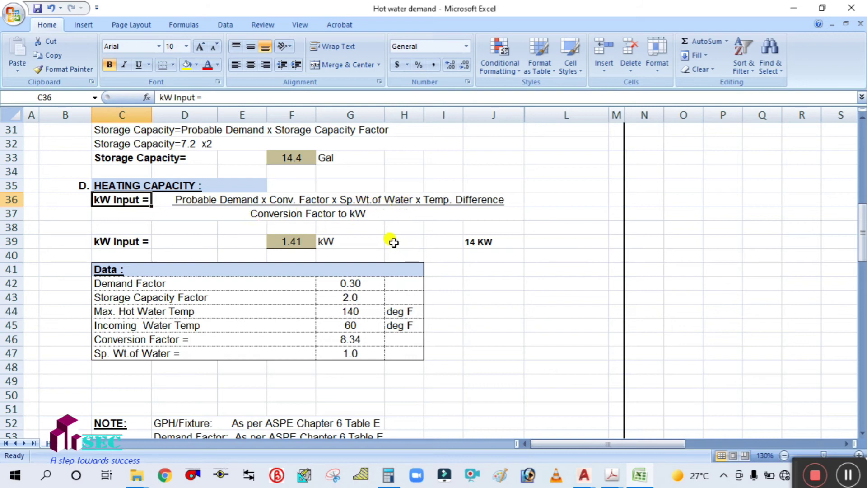
left_click(518, 283)
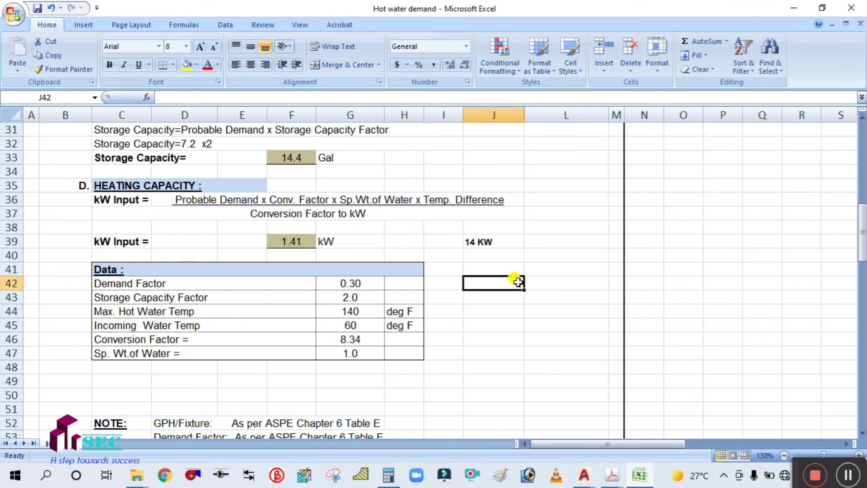
double_click(281, 240)
key("Escape")
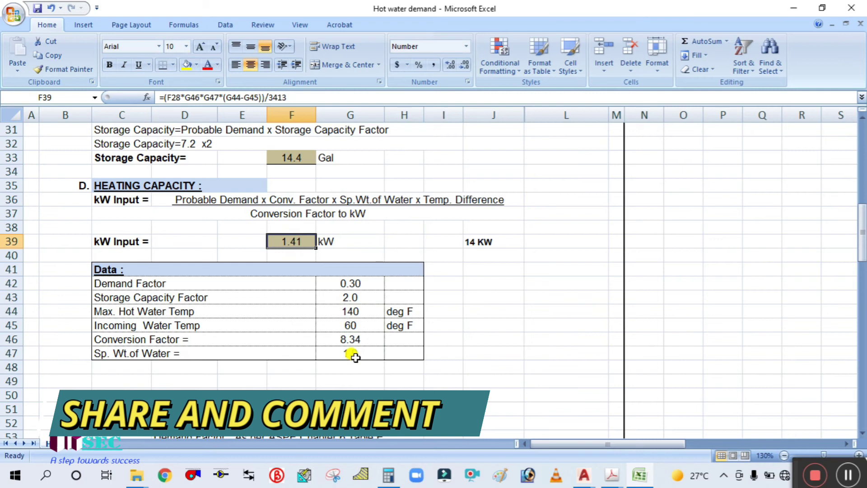
left_click(357, 312)
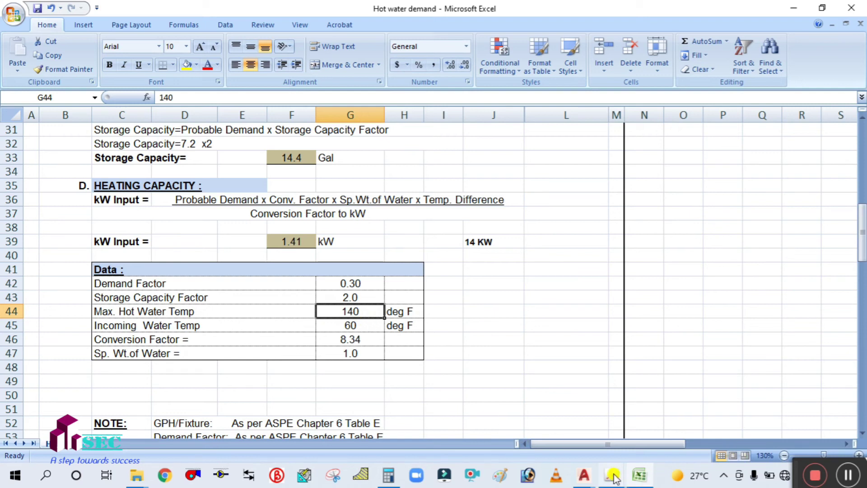
Step: Check the final hot water temperature in the Table 6-1 title of 01-Hot Water Std.pdf and return to Excel
mouse_move(612, 476)
left_click(584, 434)
scroll(587, 365, "up", 4)
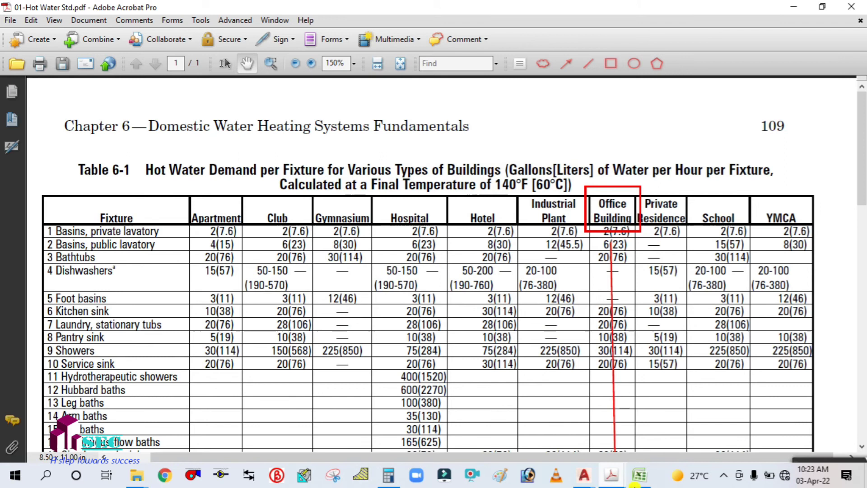
left_click(639, 475)
Step: Check the incoming water temperature, conversion factor and specific weight of water values in the Data table
left_click(344, 323)
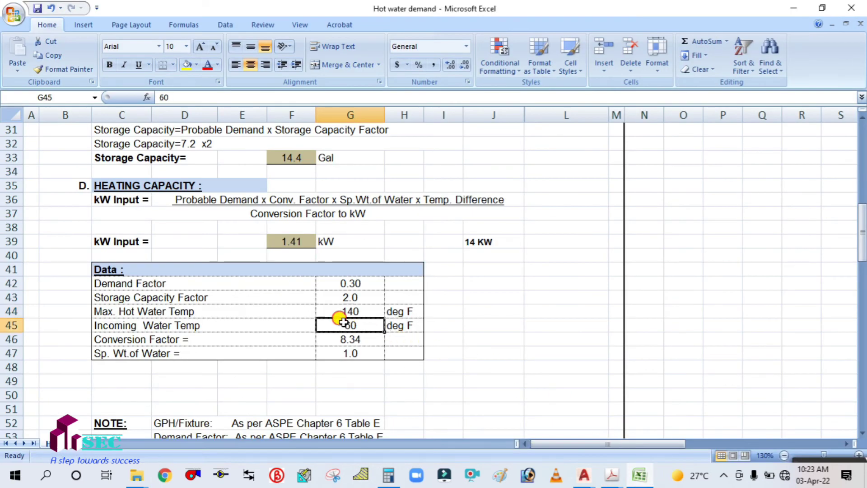
scroll(369, 358, "down", 1)
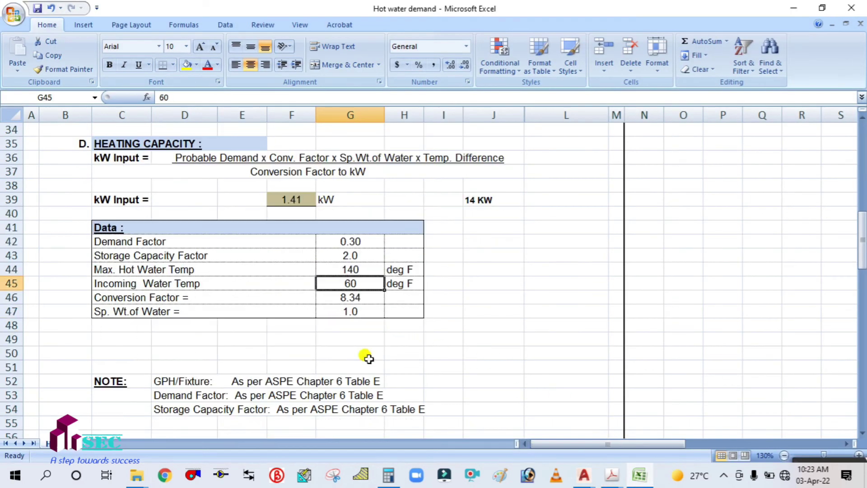
left_click(334, 296)
scroll(446, 326, "up", 1)
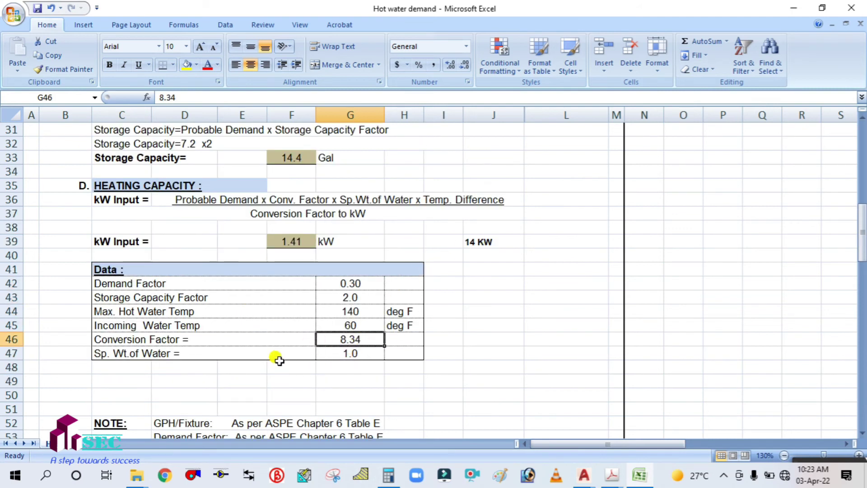
left_click(341, 351)
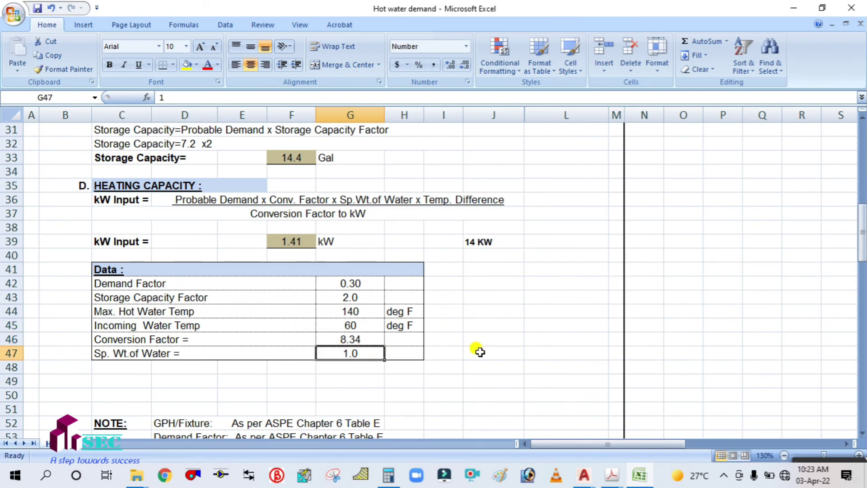
left_click(469, 348)
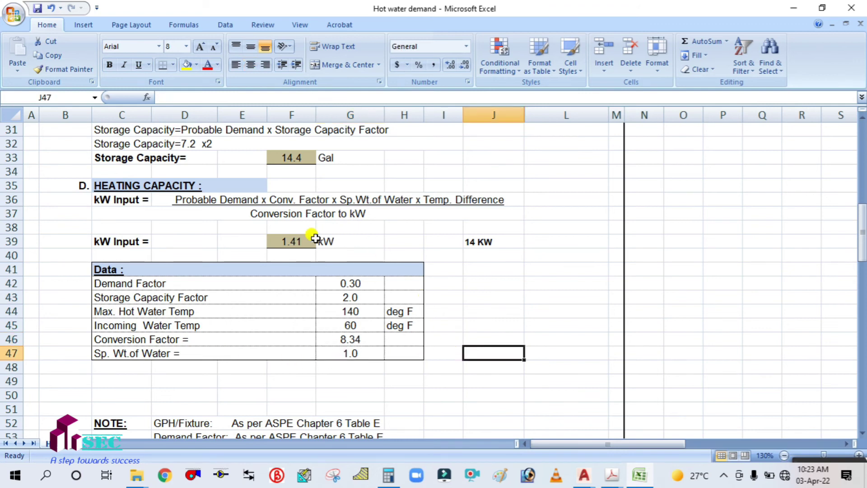
Step: Inspect the formula behind the kW Input result in the Heating Capacity section, leaving it unedited
left_click(300, 238)
double_click(300, 238)
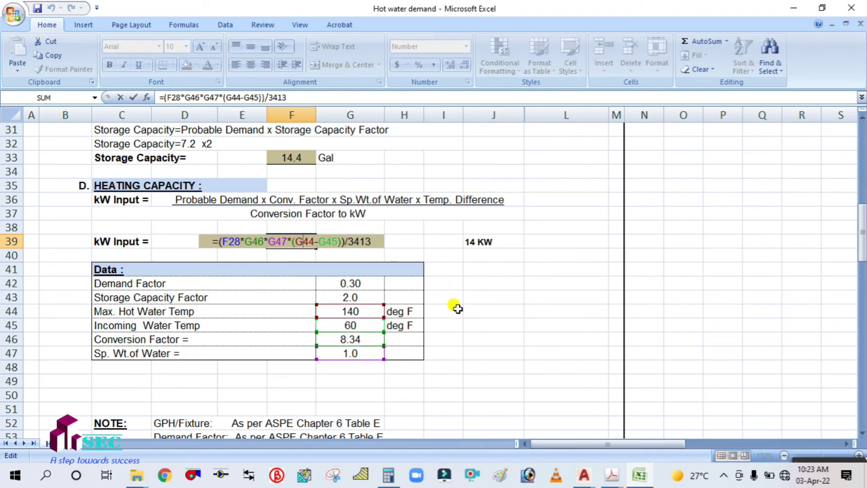
key("Return")
left_click(289, 243)
double_click(288, 242)
key("Escape")
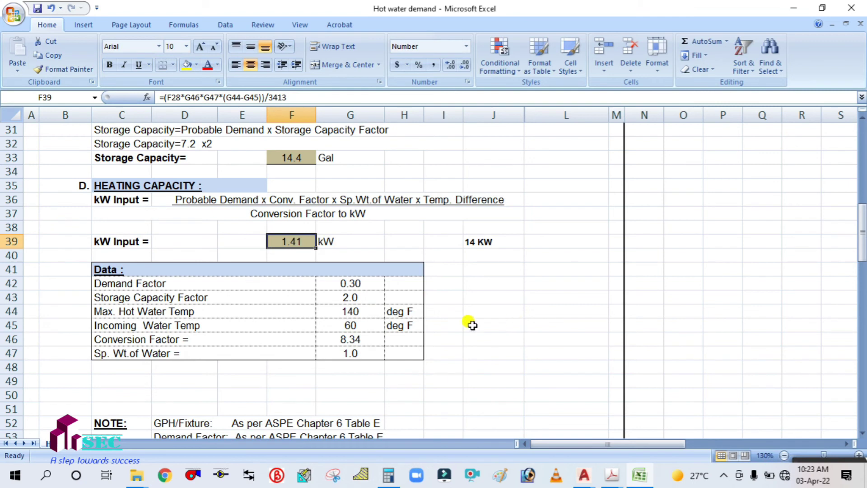
Step: Trace the kW Input formula's references to the probable demand and the Data table values
double_click(281, 236)
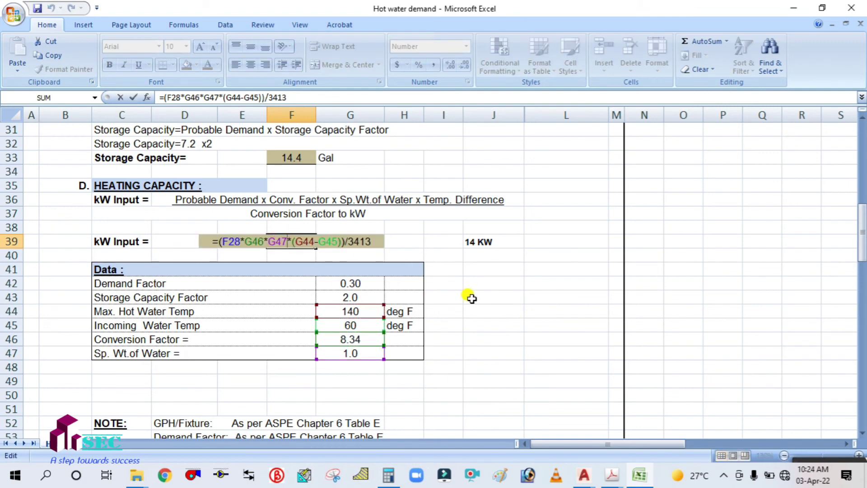
scroll(472, 298, "up", 5)
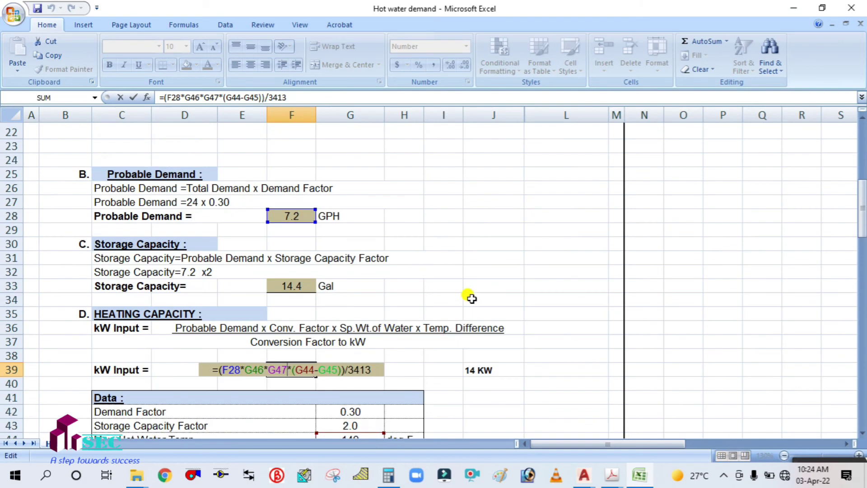
scroll(463, 286, "down", 1)
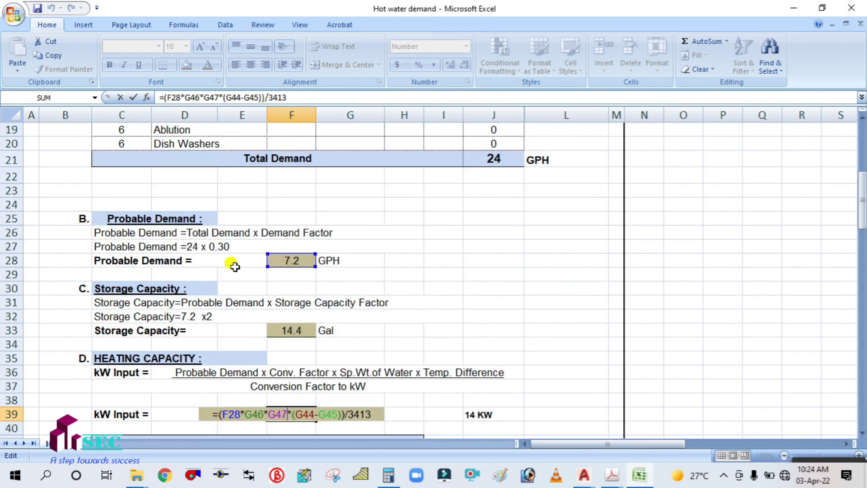
scroll(342, 265, "down", 2)
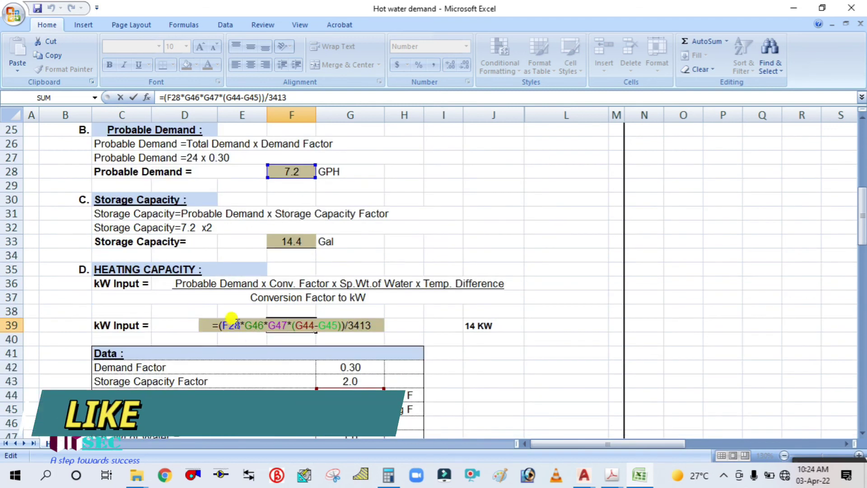
scroll(369, 376, "down", 1)
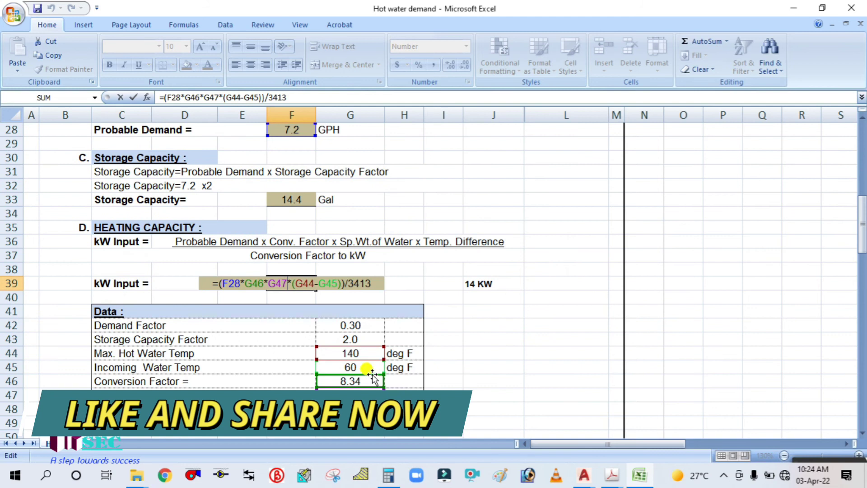
scroll(330, 366, "up", 1)
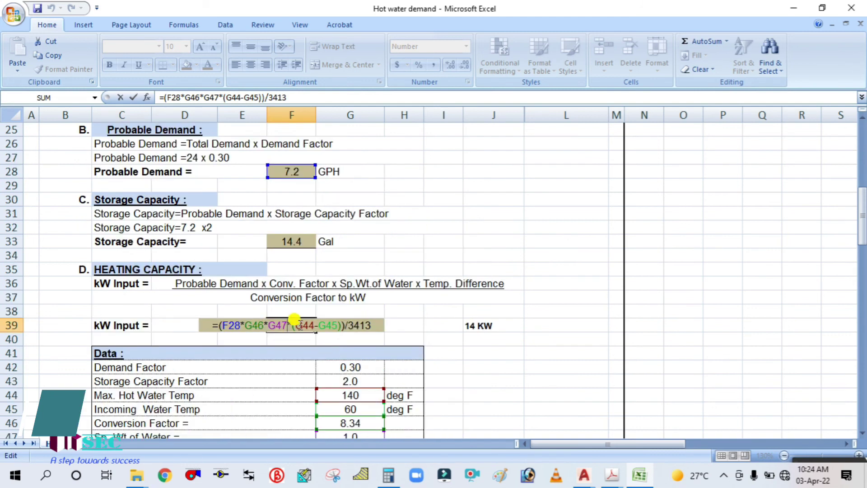
scroll(294, 322, "down", 1)
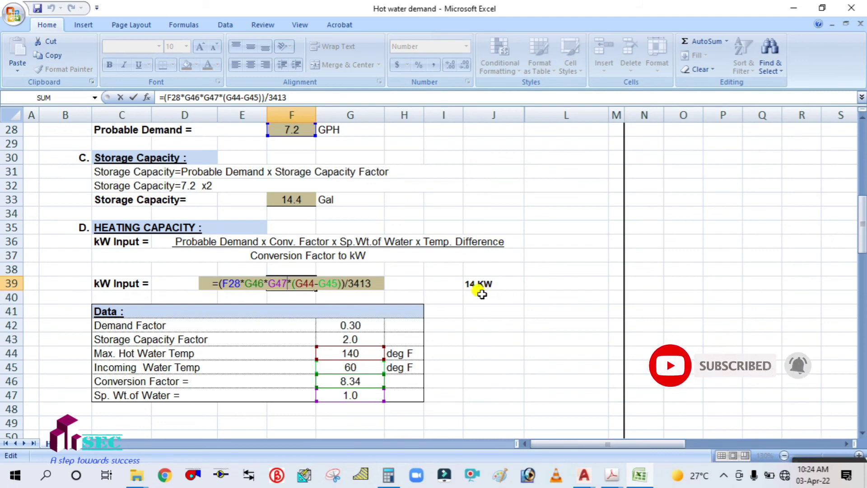
key("ctrl+Return")
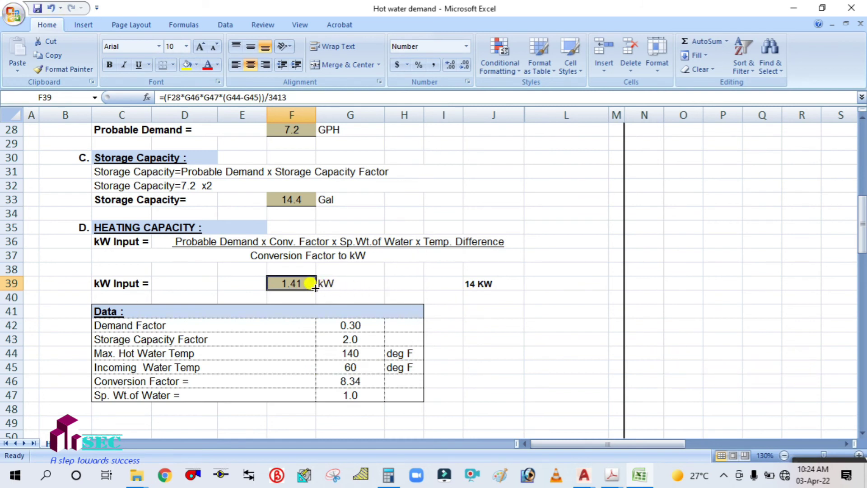
Step: Replace the wattage note beside the kW Input result, in cell J39, with 1400 W
left_click(491, 284)
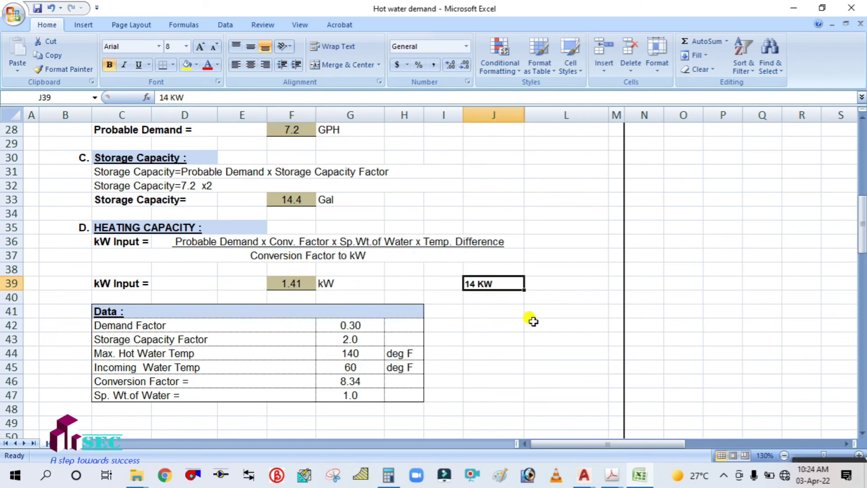
type("1400")
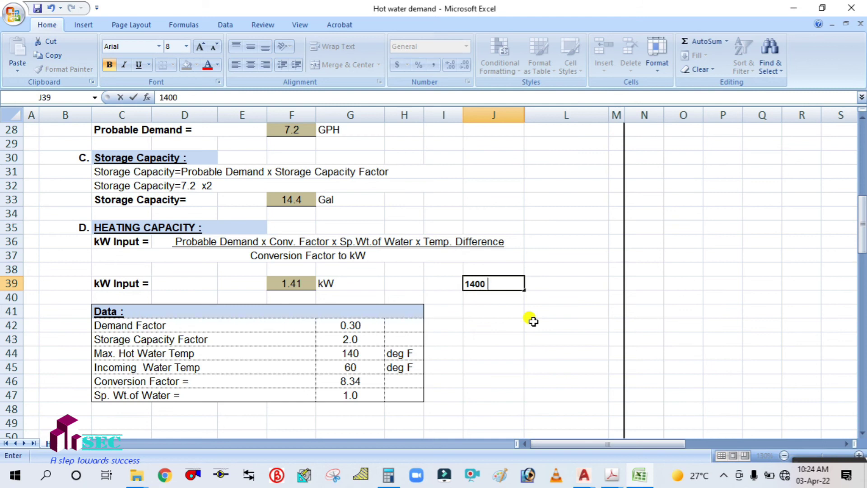
left_click(530, 326)
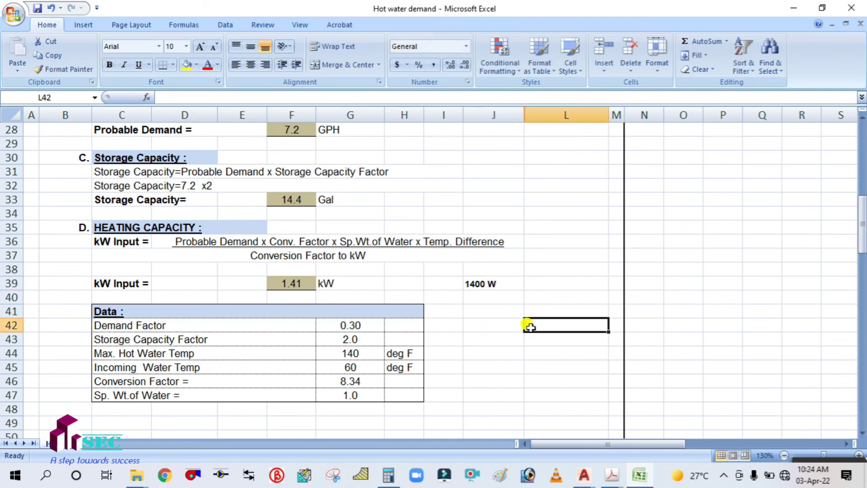
left_click(482, 283)
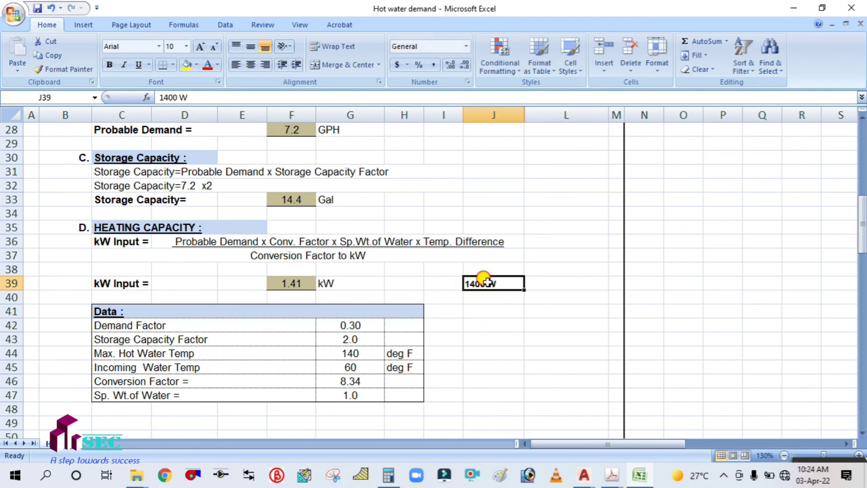
left_click(495, 338)
Step: Switch to the Office building Drainage System (G+2) drawing in AutoCAD and examine the water supply piping around the ladies and gents toilets
scroll(525, 336, "up", 1)
scroll(526, 337, "up", 1)
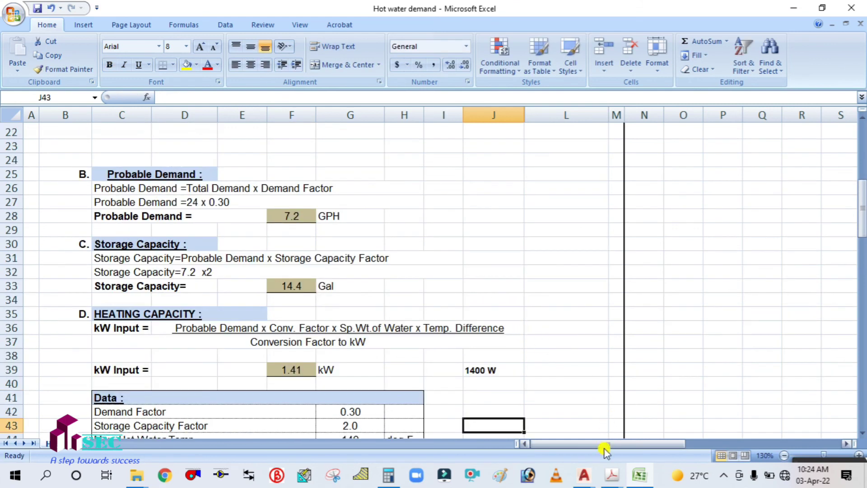
mouse_move(584, 477)
left_click(539, 425)
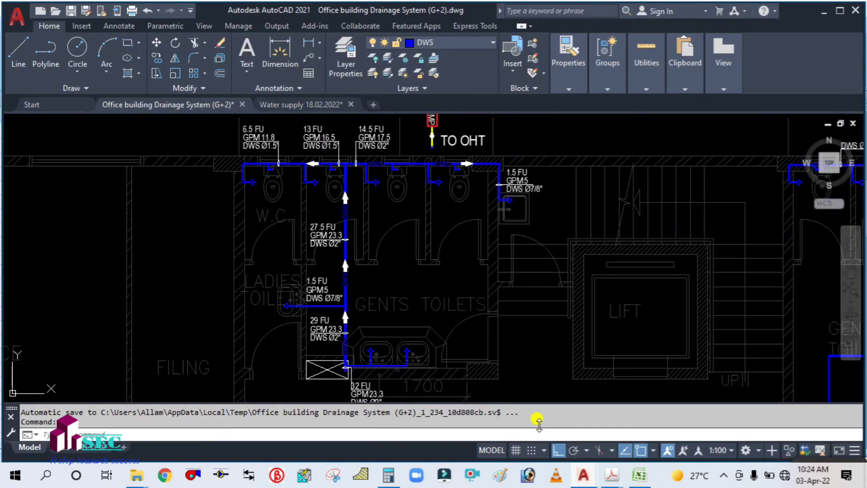
scroll(355, 258, "down", 3)
scroll(354, 275, "up", 3)
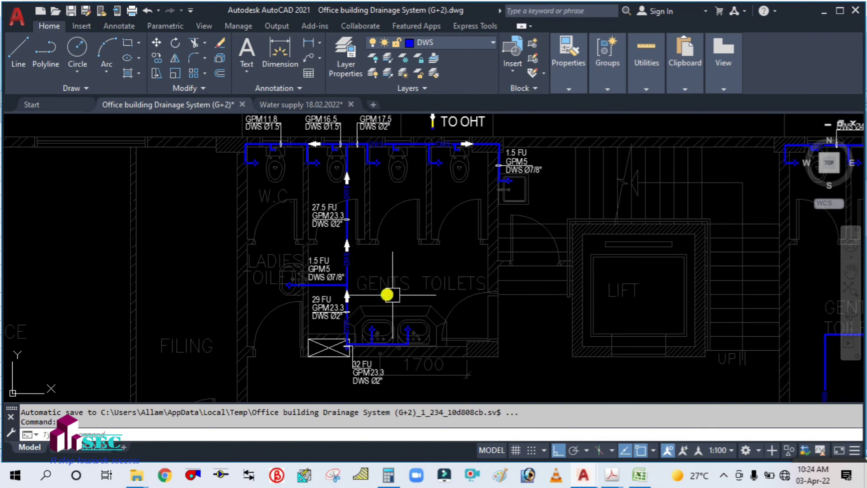
scroll(391, 270, "up", 1)
scroll(418, 273, "down", 1)
scroll(422, 278, "up", 1)
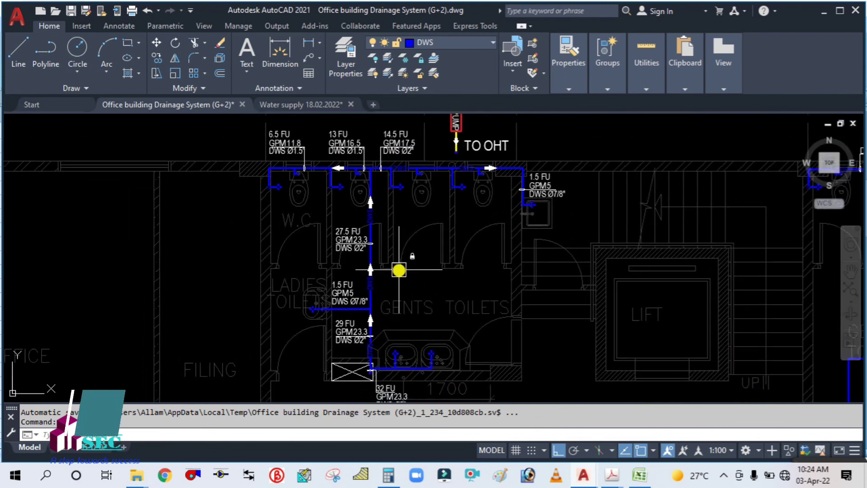
scroll(399, 270, "up", 2)
scroll(407, 290, "down", 4)
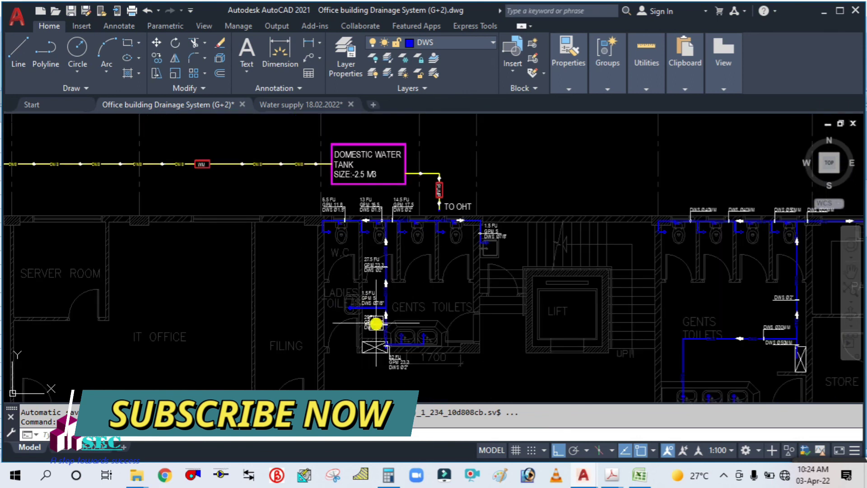
scroll(339, 263, "up", 3)
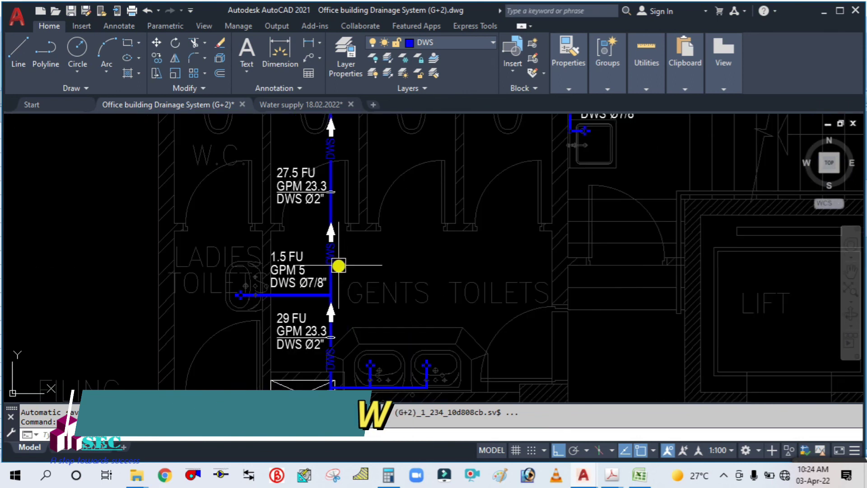
scroll(316, 224, "down", 3)
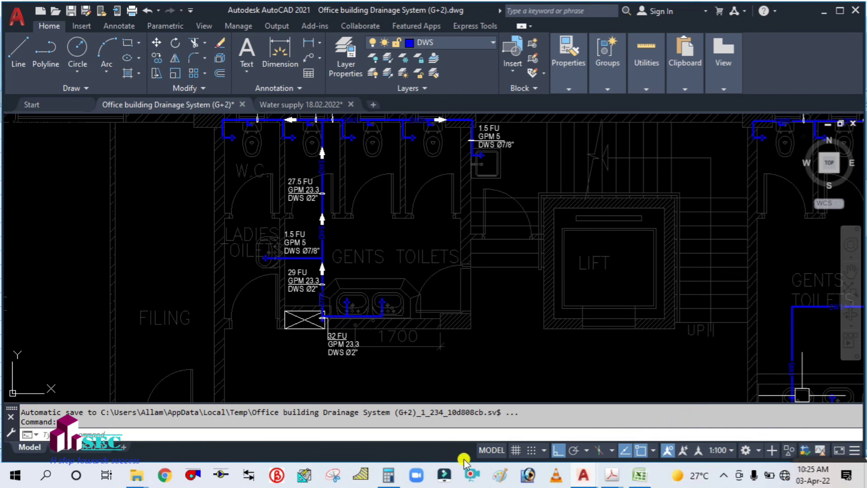
Step: View the whole office floor plan in the drawing and return to the Hot water demand workbook in Excel
left_click(472, 476)
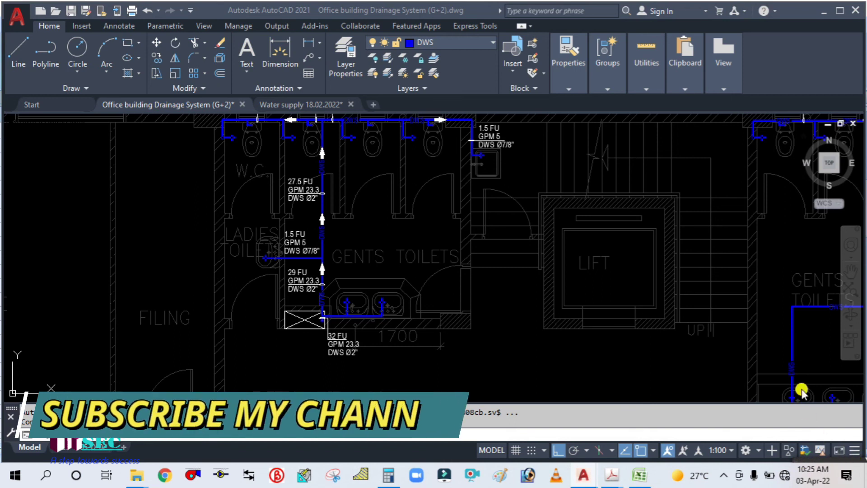
scroll(527, 383, "down", 2)
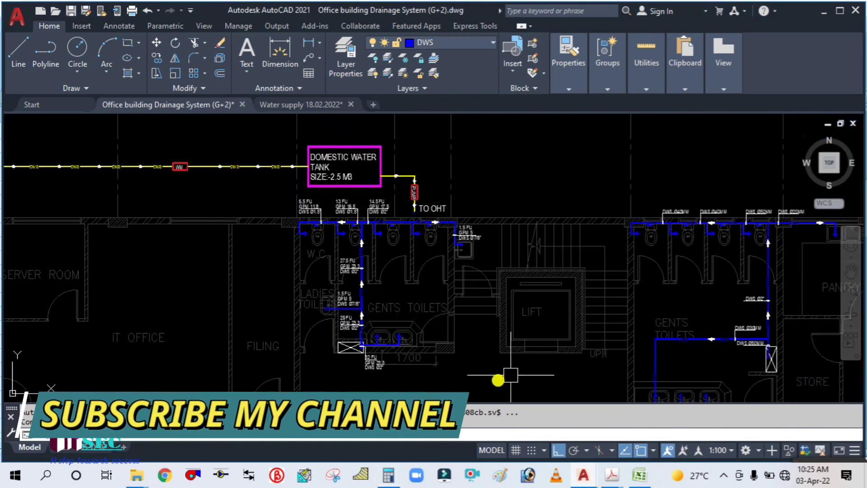
scroll(534, 223, "down", 2)
scroll(583, 333, "down", 6)
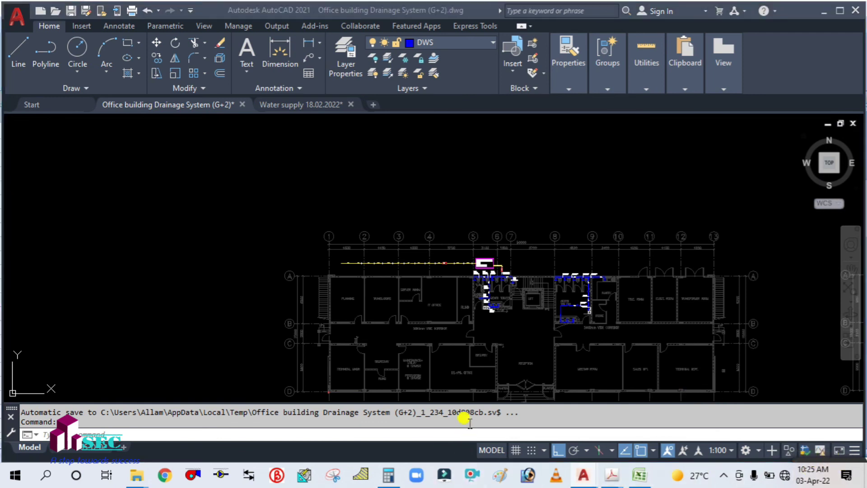
left_click(825, 11)
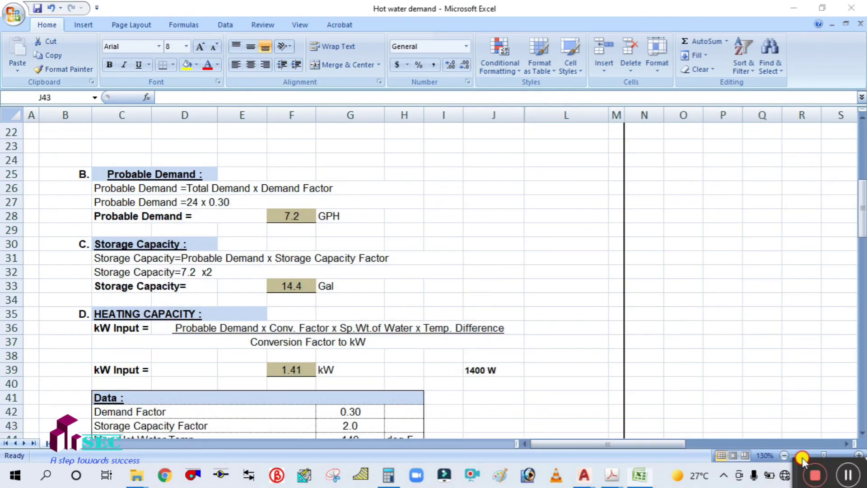
mouse_move(757, 309)
left_click_drag(757, 309, 691, 384)
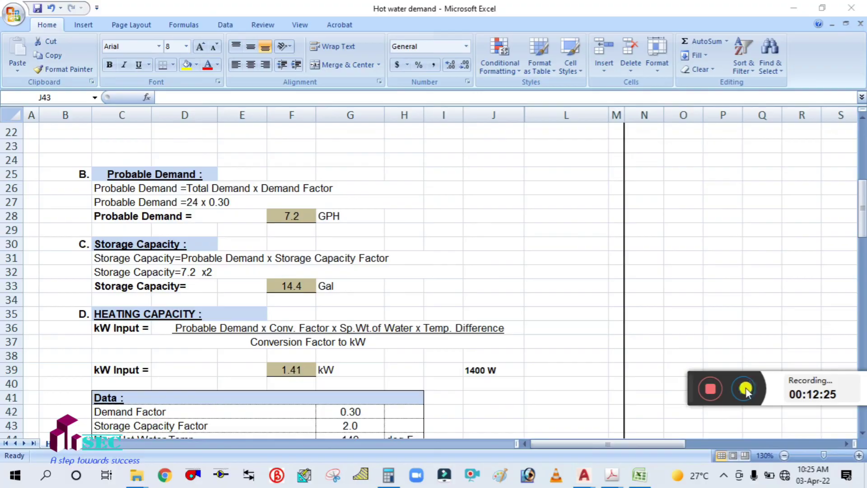